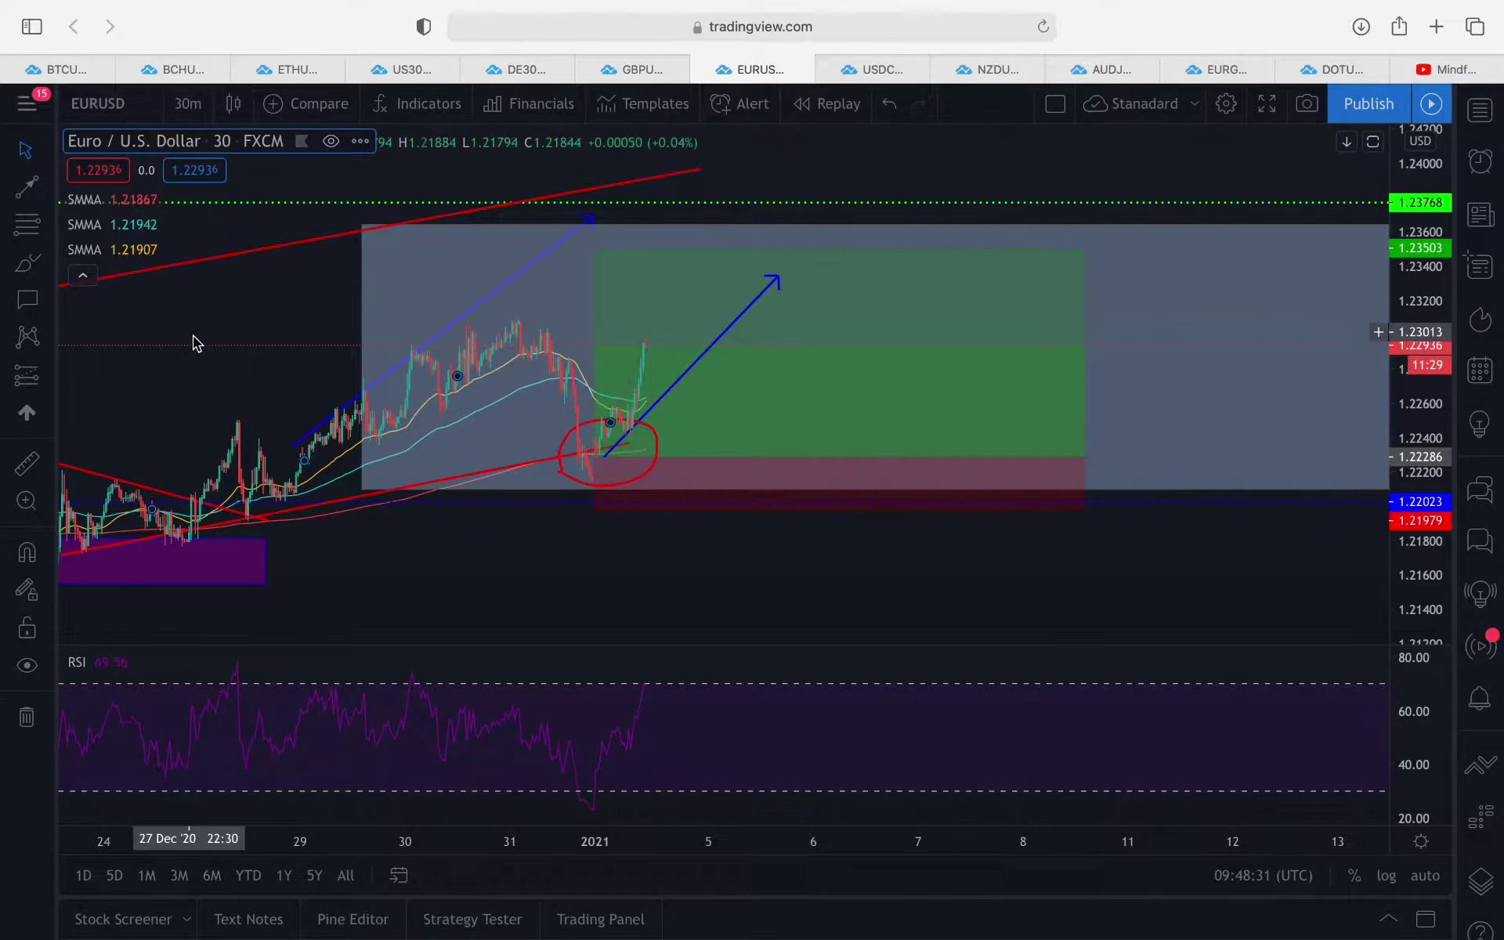
Step: Zoom in twice and stretch the price scale so the EURUSD long position's target and stop zones appear larger
drag(221, 338, 189, 318)
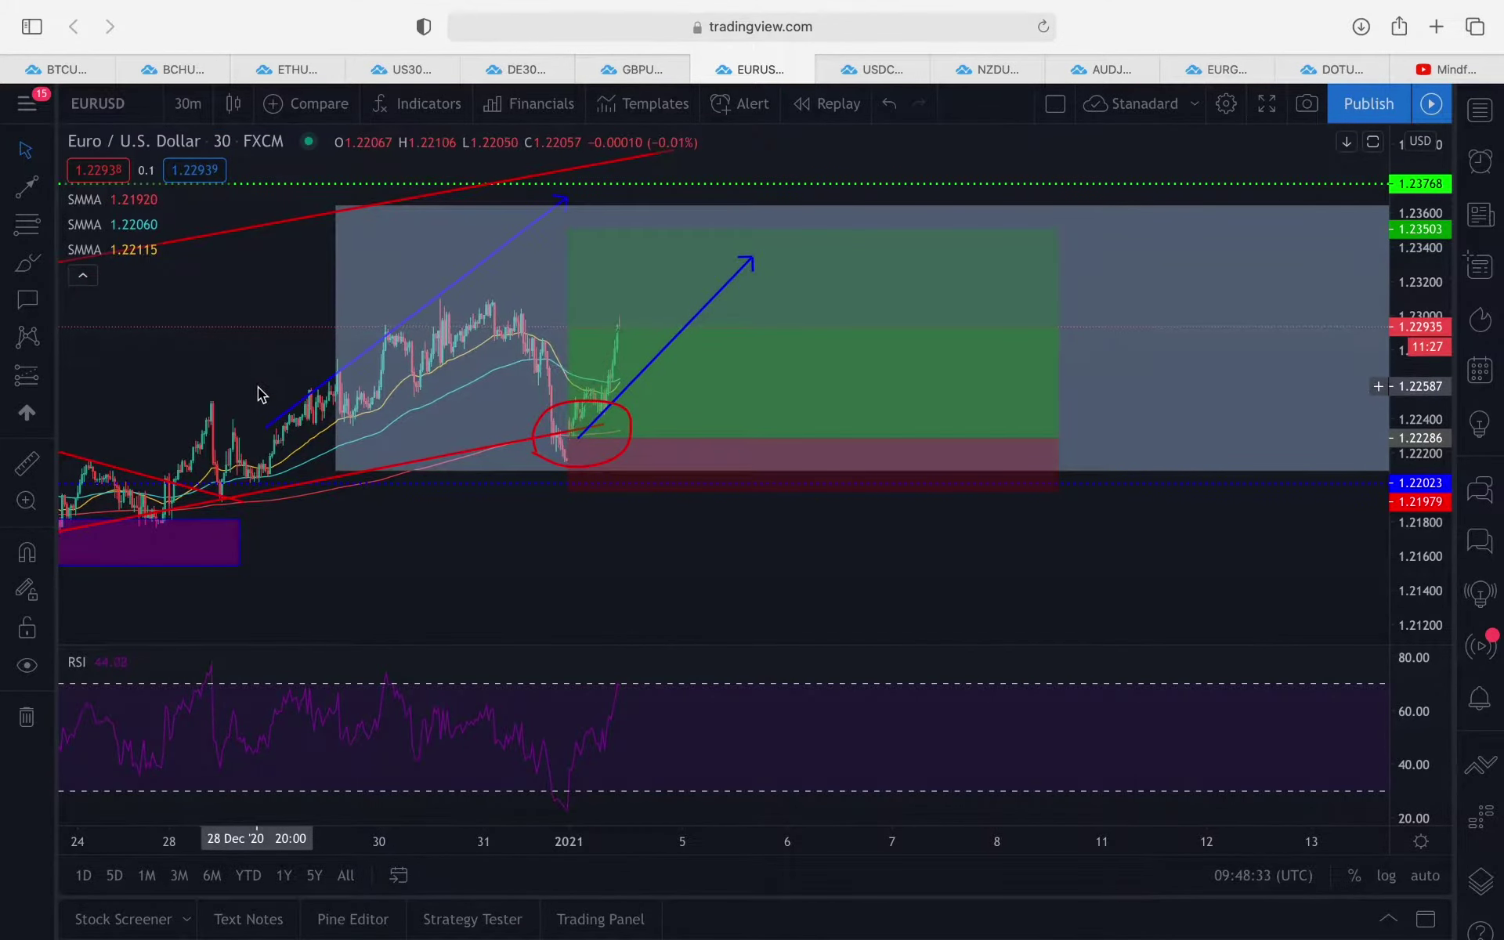
mouse_move(1433, 624)
mouse_down()
mouse_move(1430, 541)
mouse_move(1426, 619)
mouse_up()
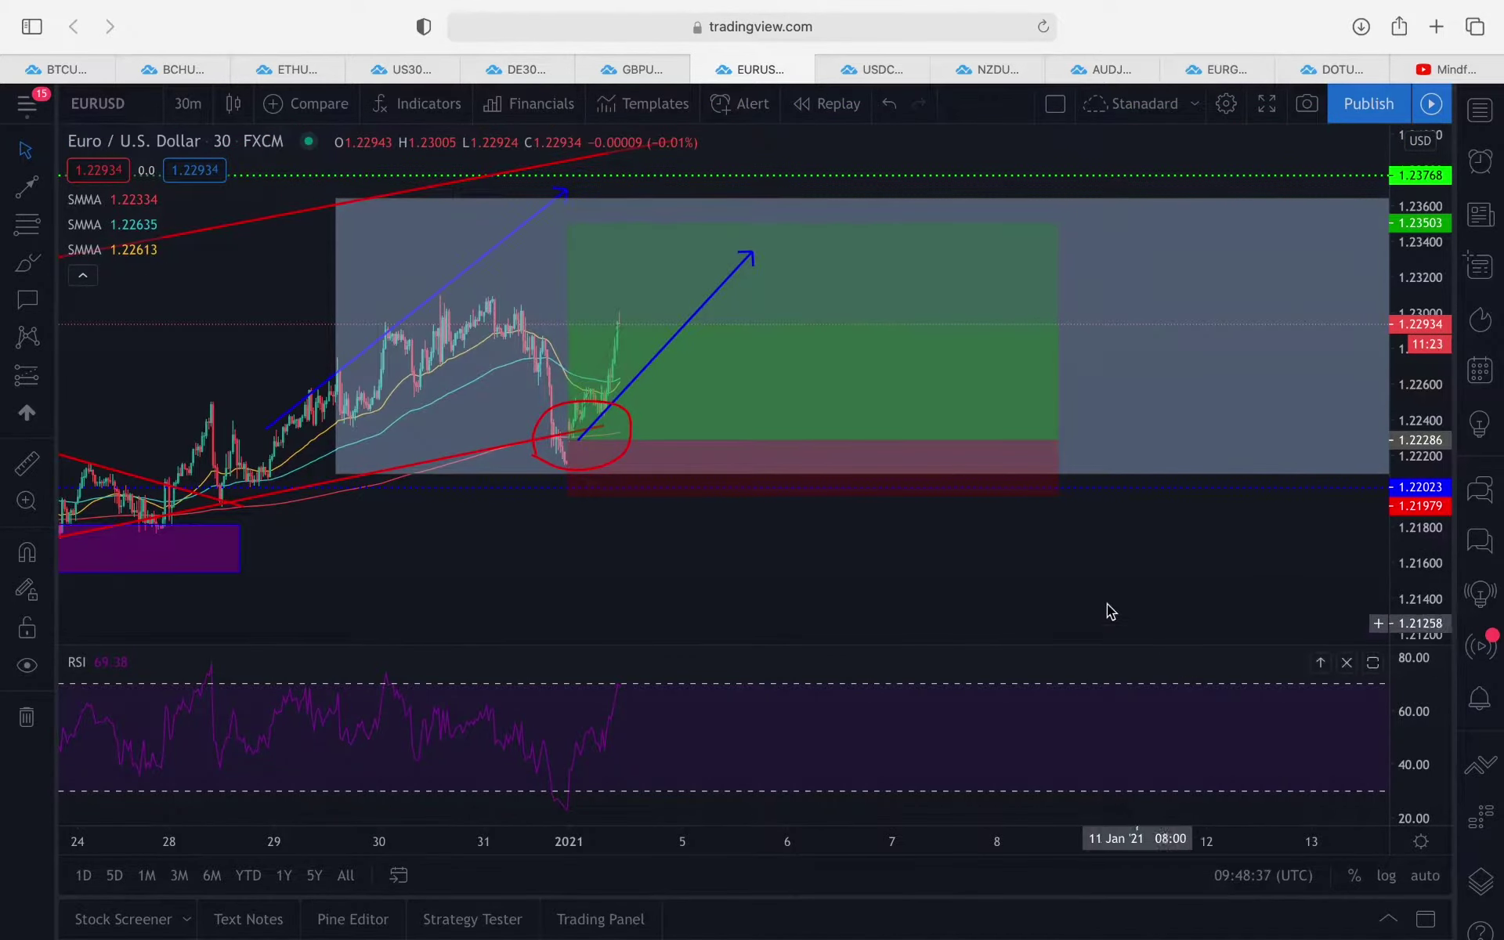
click(702, 807)
click(703, 806)
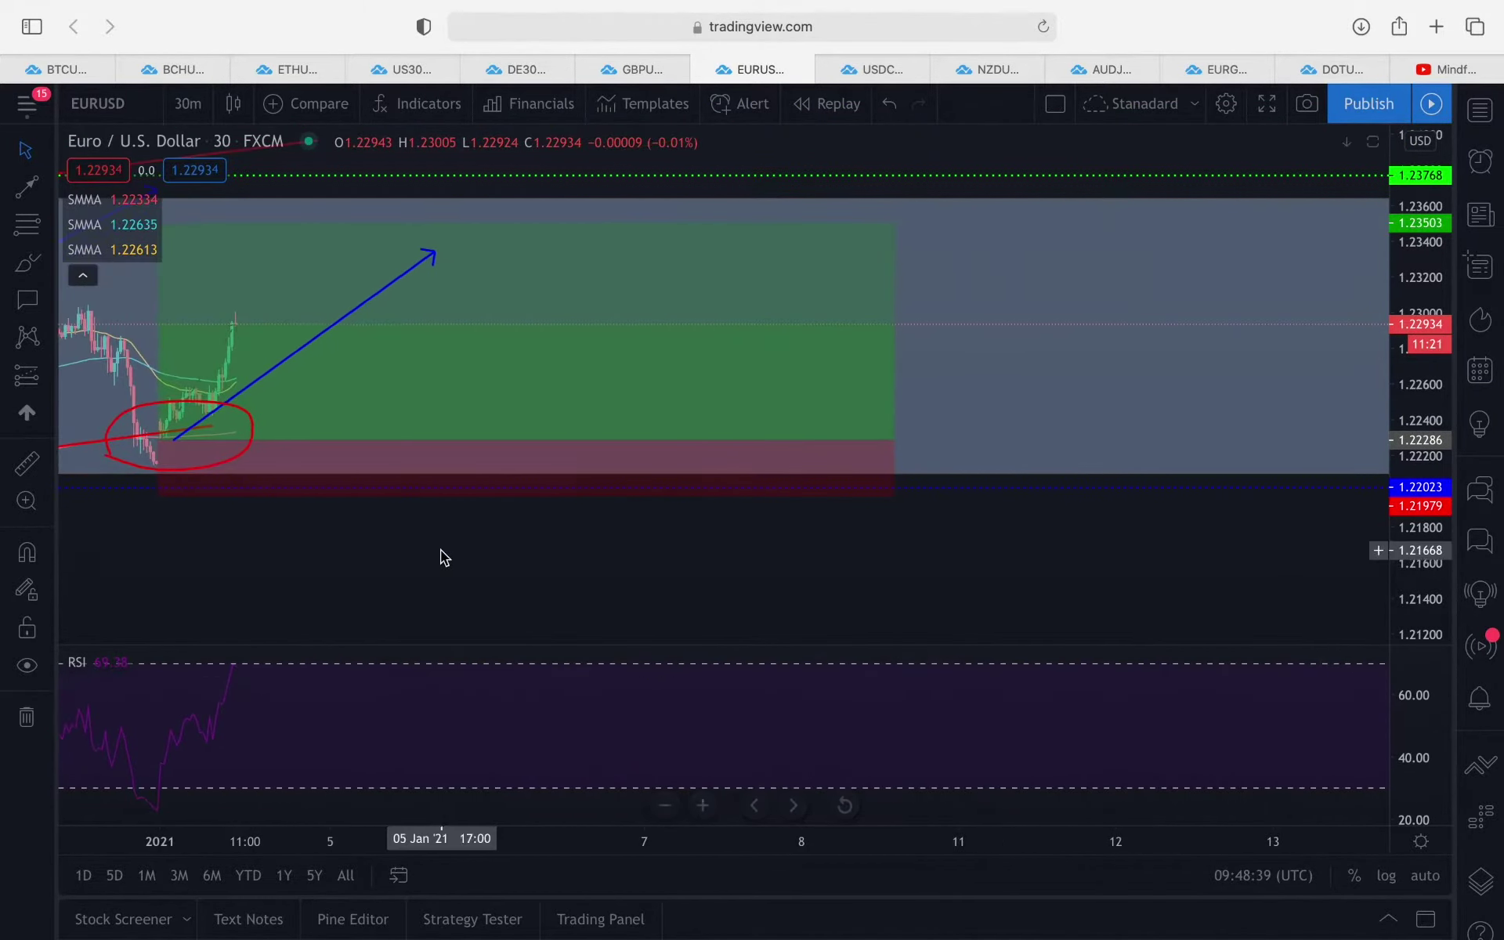
drag(530, 557, 947, 603)
drag(1422, 615, 1433, 501)
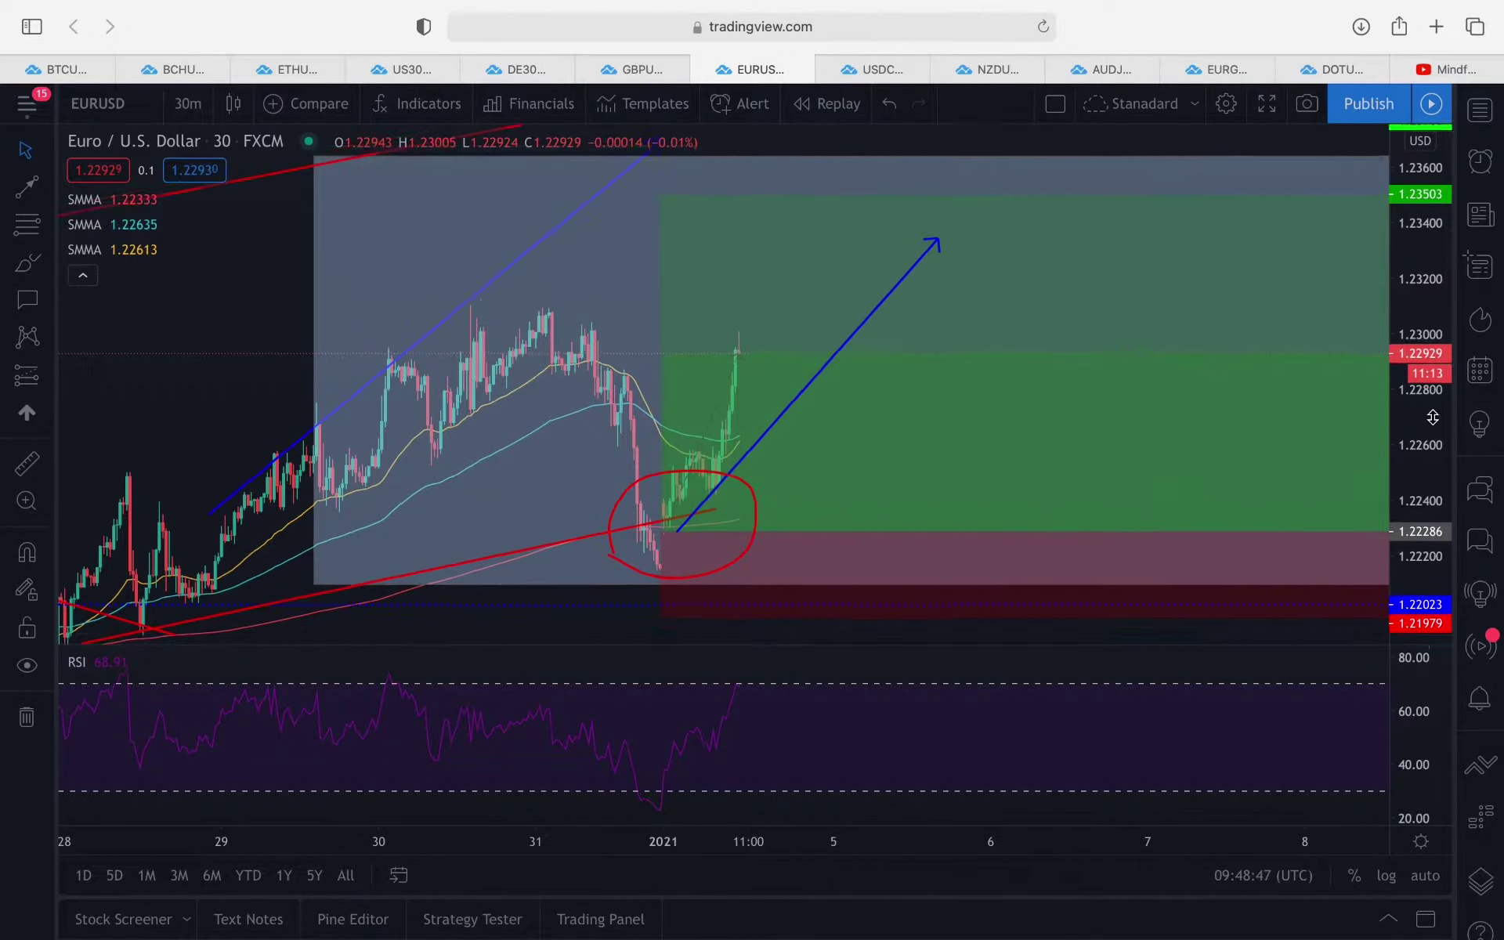
Step: Show the EURUSD position's 1.00% target, 0.25% stop and 3.96 risk/reward labels, zooming out to more days
click(665, 529)
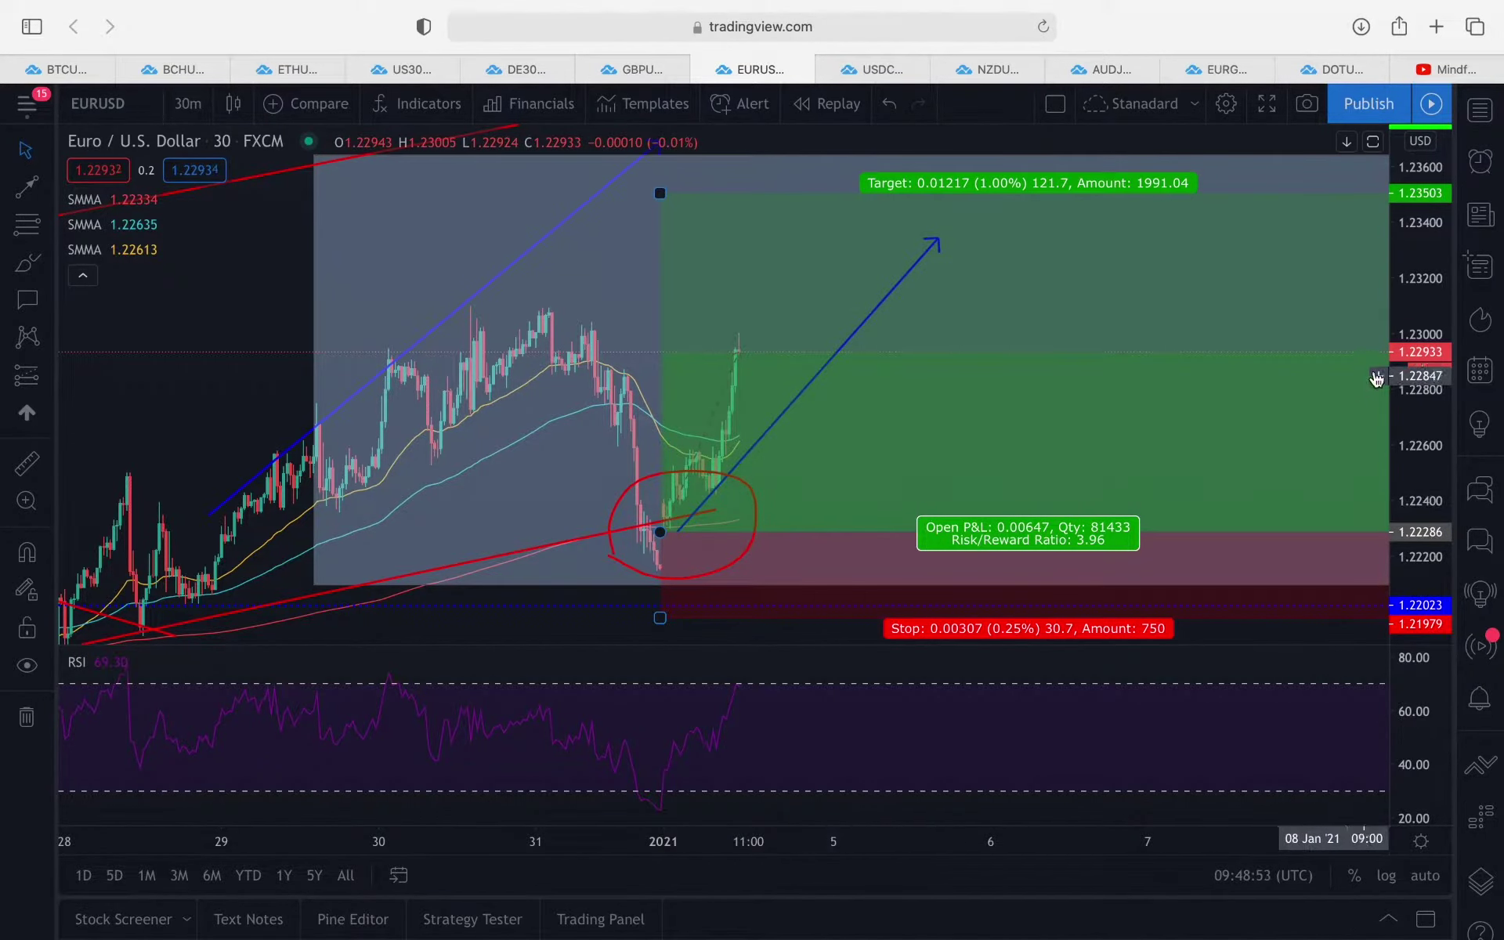
drag(1433, 408, 1431, 494)
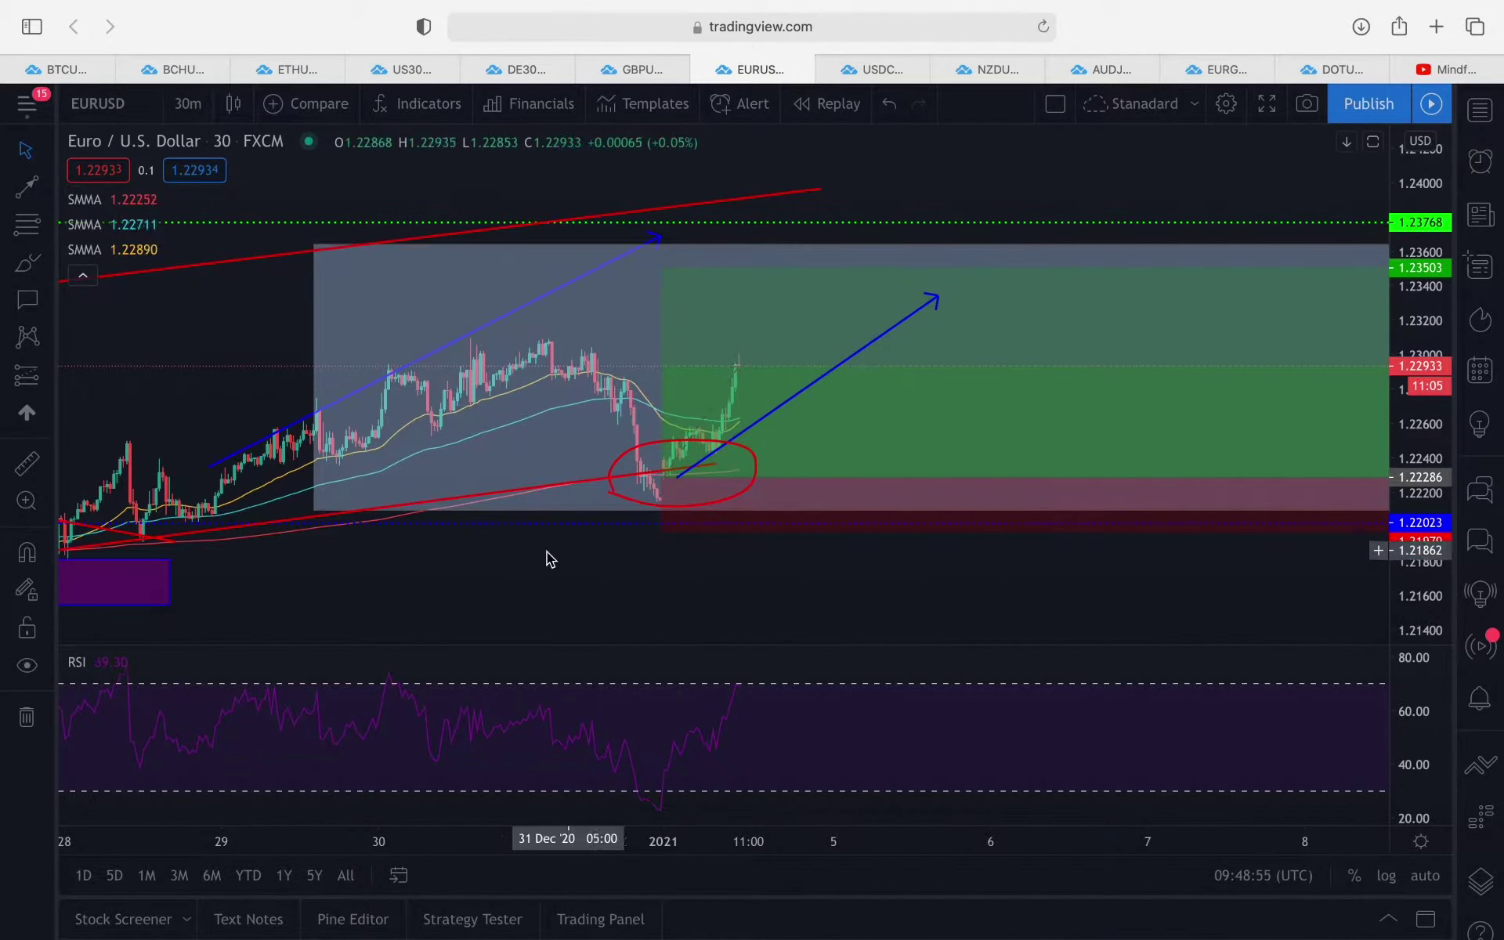
click(675, 811)
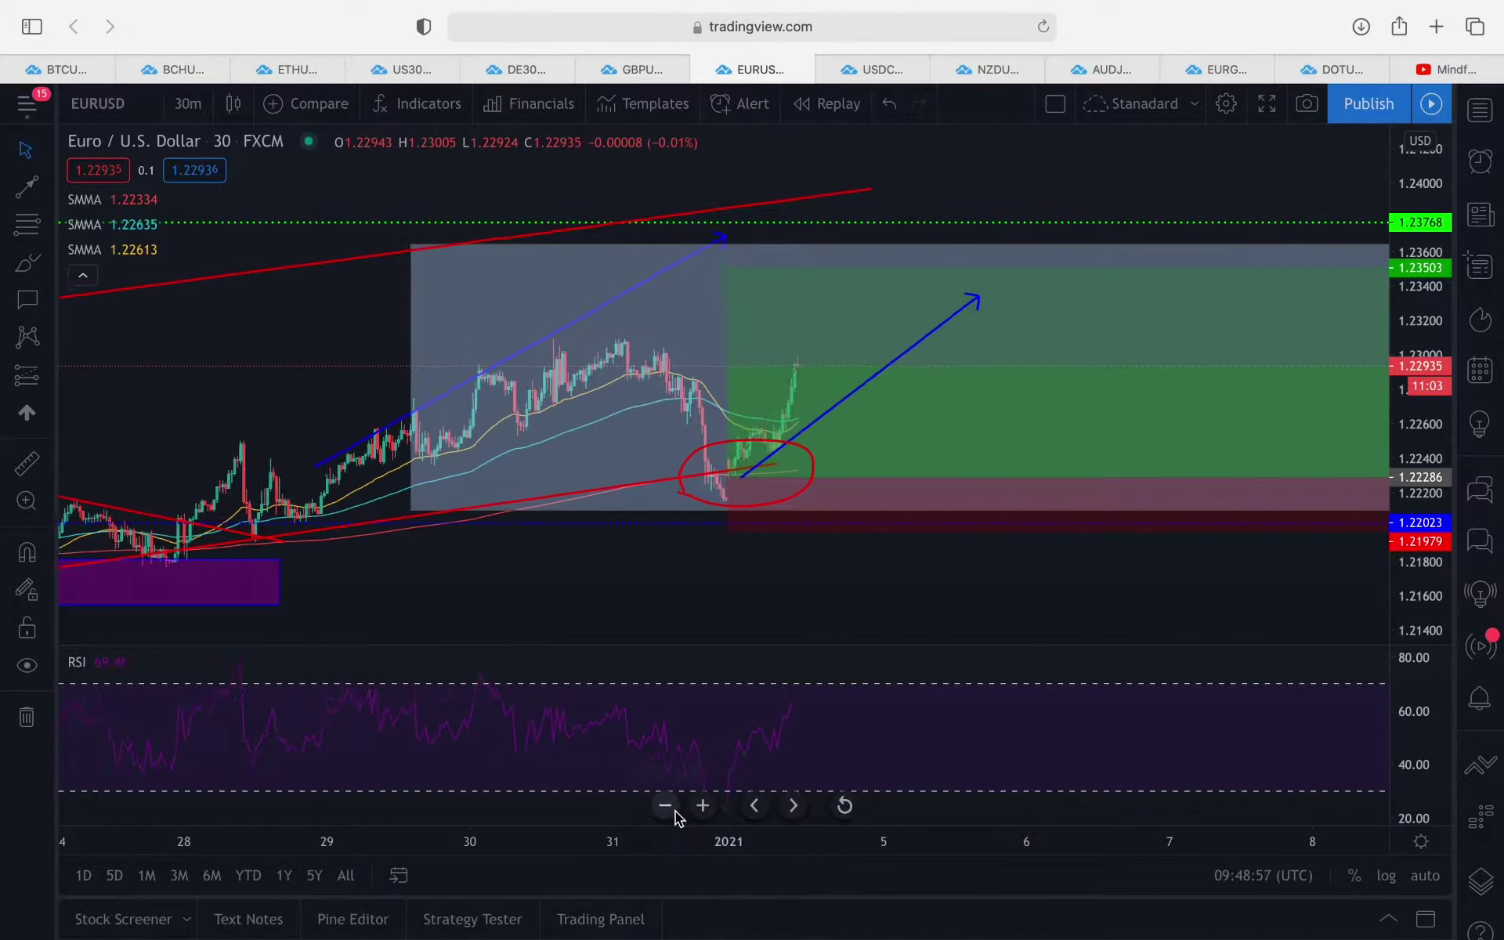
click(675, 811)
drag(809, 598, 614, 595)
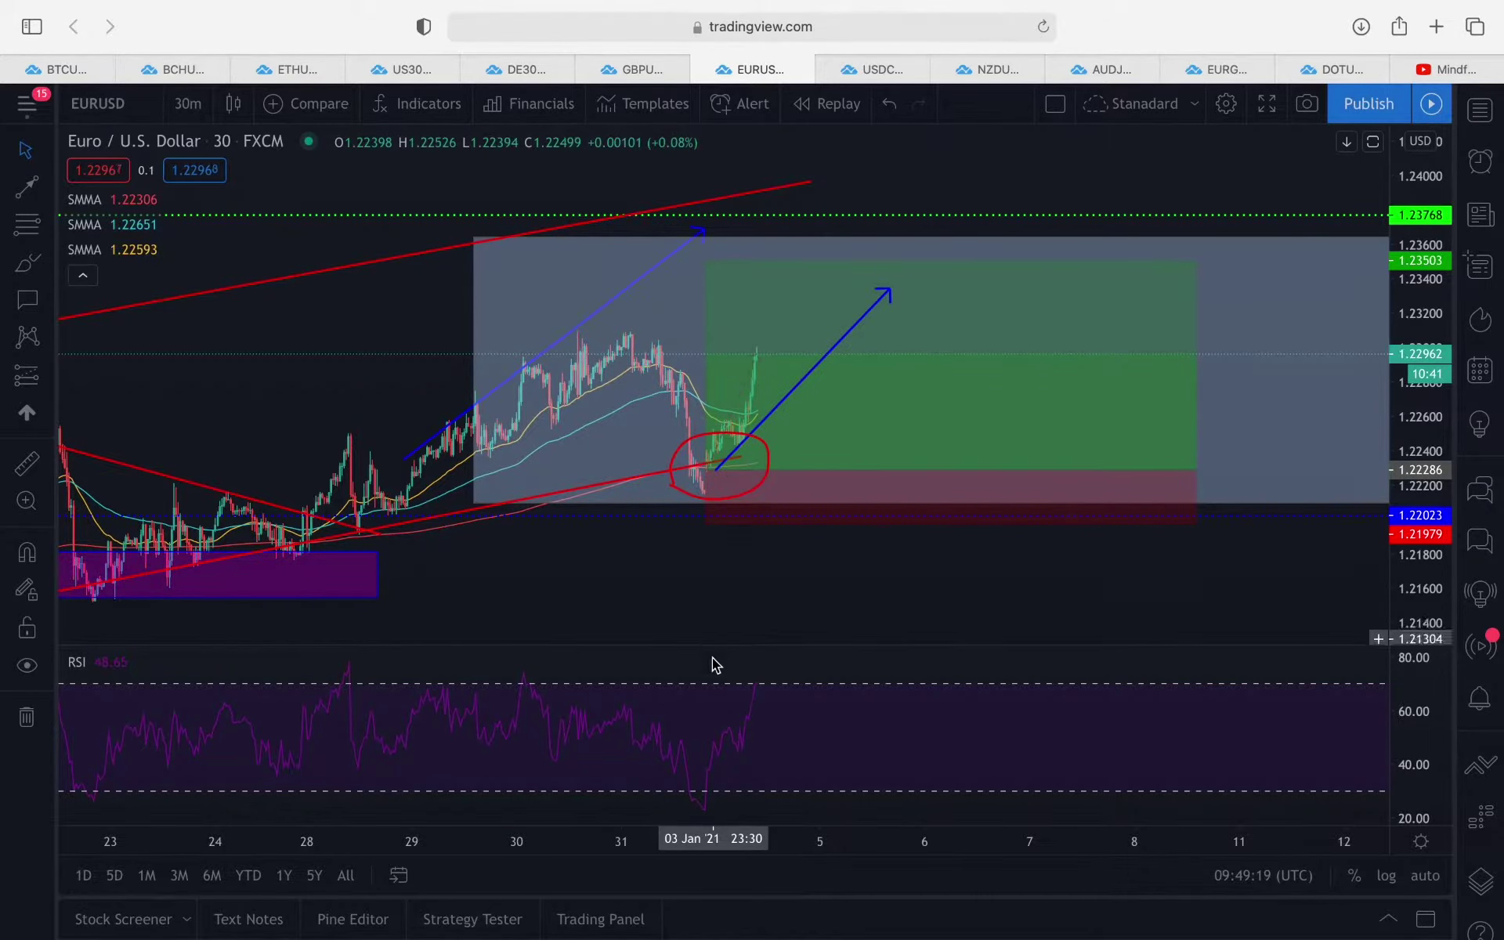
Step: Zoom out to earlier EURUSD price action and the triangle, then bring up the GBPUSD 1-hour chart
click(666, 805)
click(665, 806)
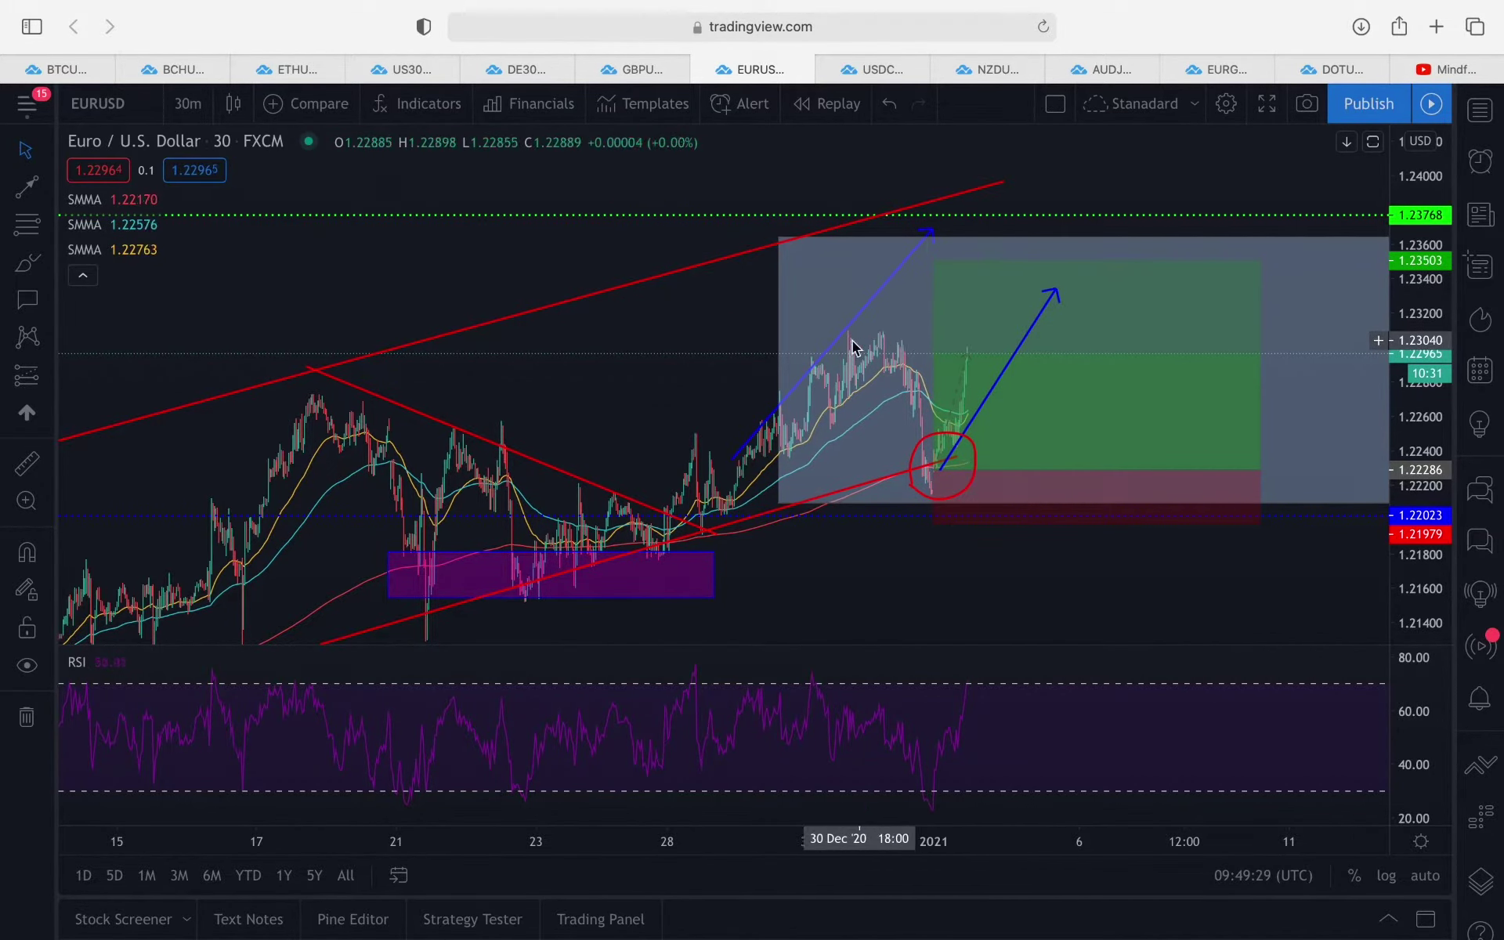
drag(746, 336, 467, 311)
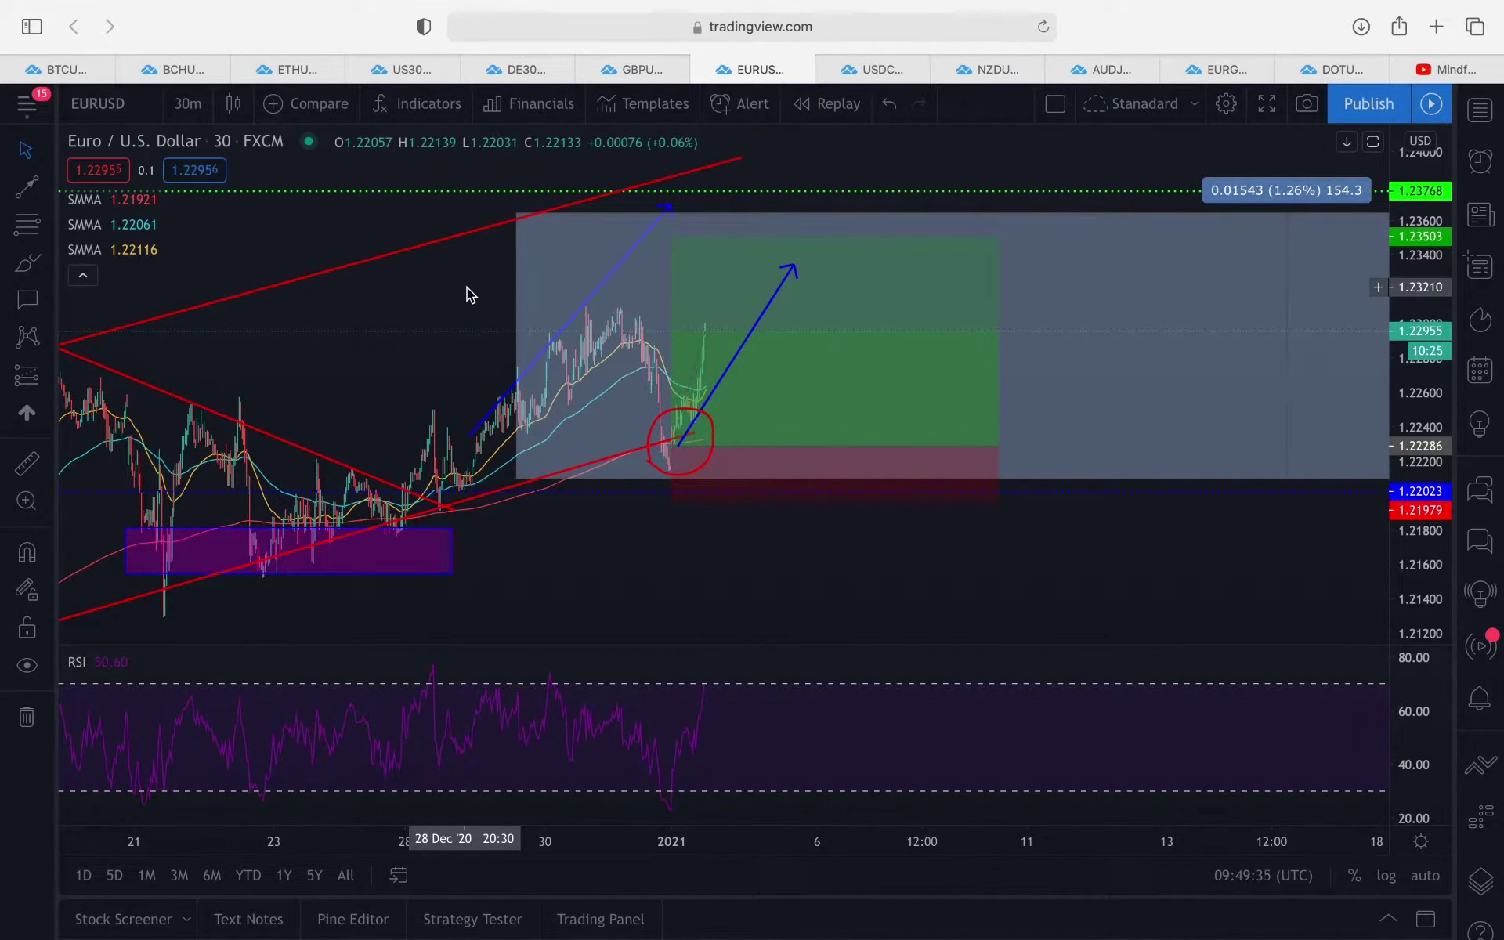
click(641, 69)
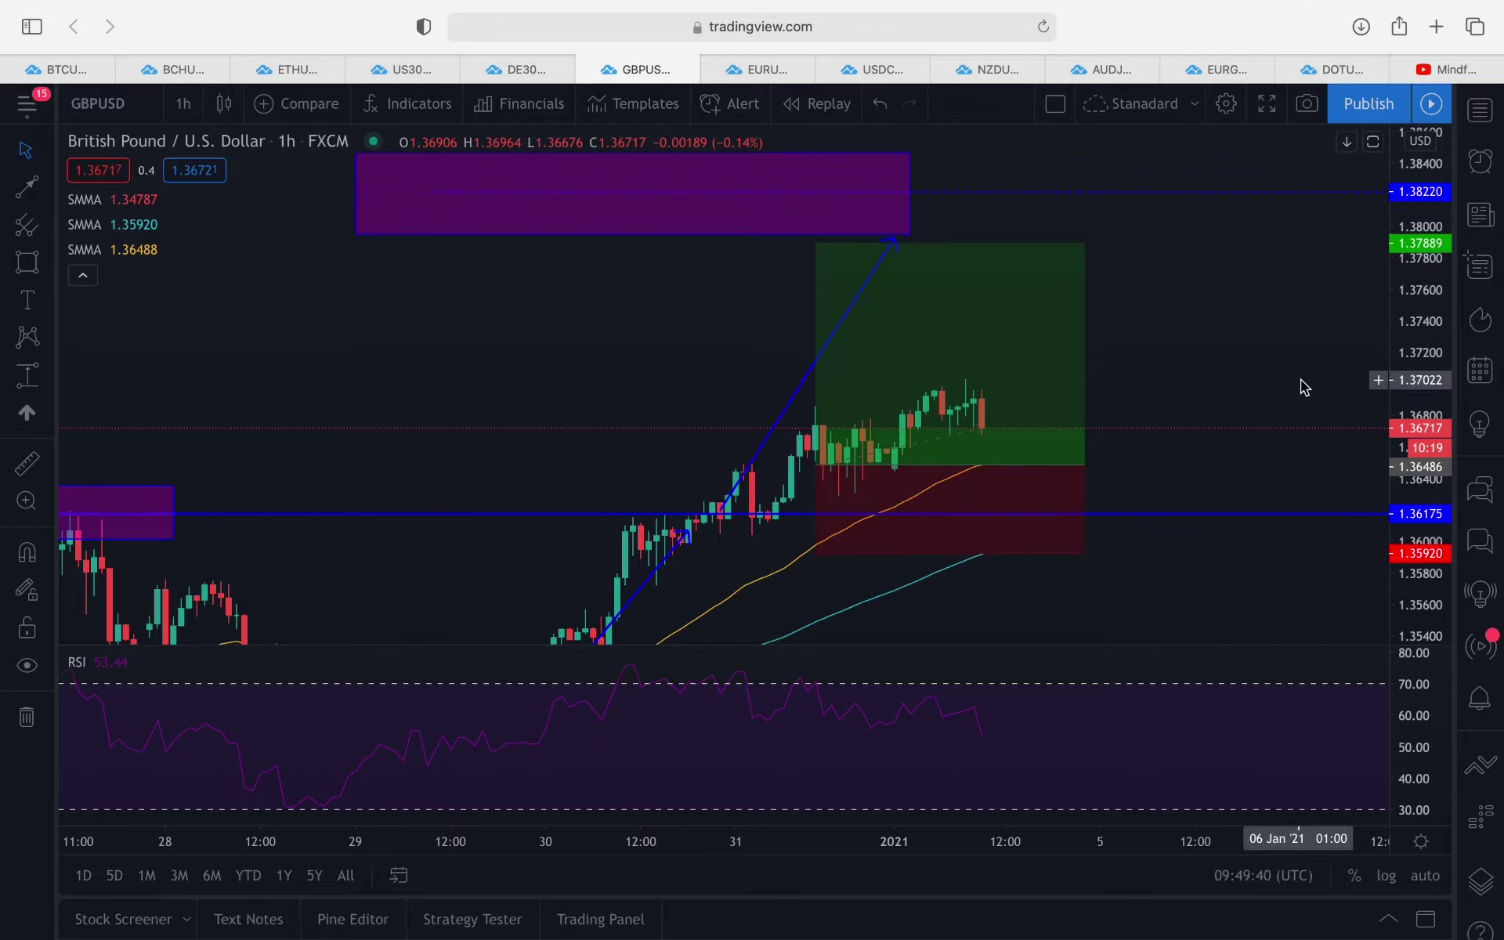
Step: Zoom out and pan GBPUSD to show earlier bars, the purple zones and the rising line to 1.38220
drag(1300, 380, 1233, 321)
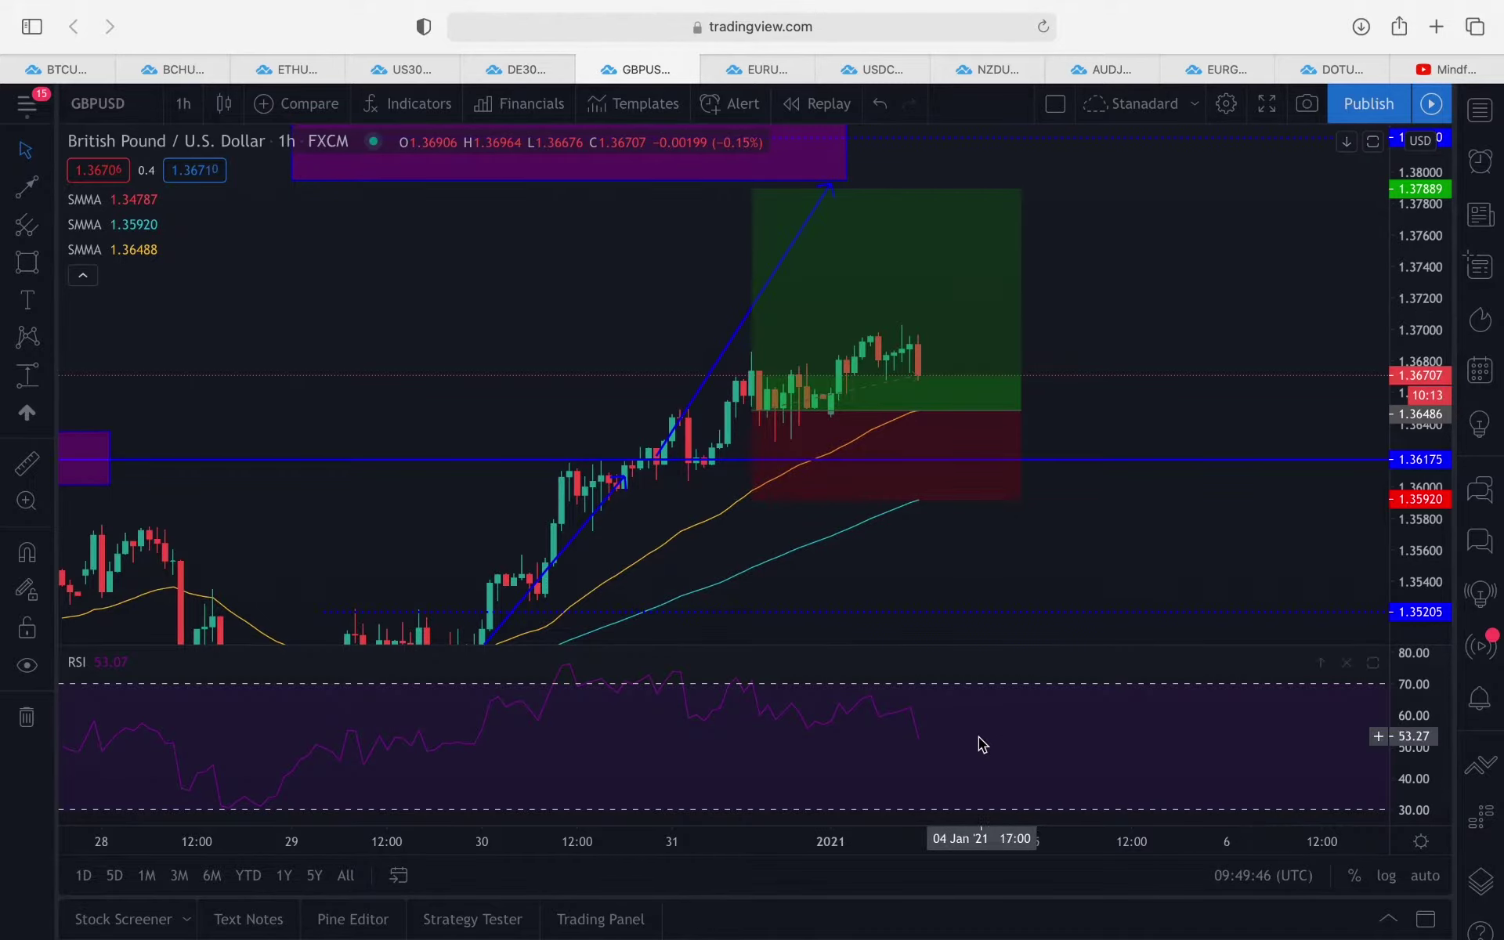
click(665, 806)
click(665, 810)
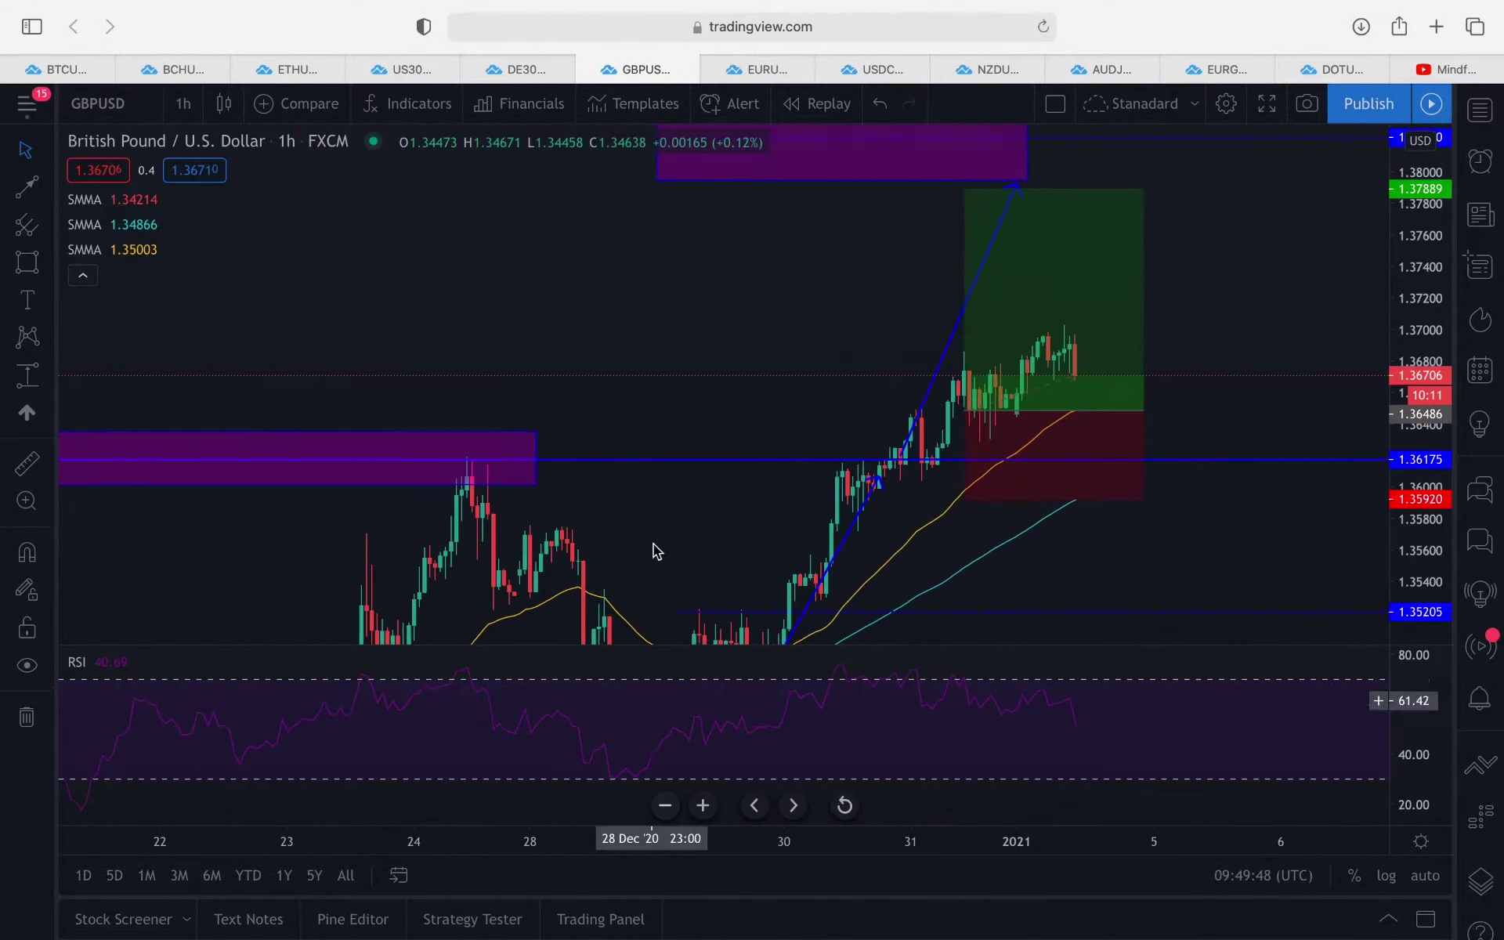
drag(681, 332, 552, 332)
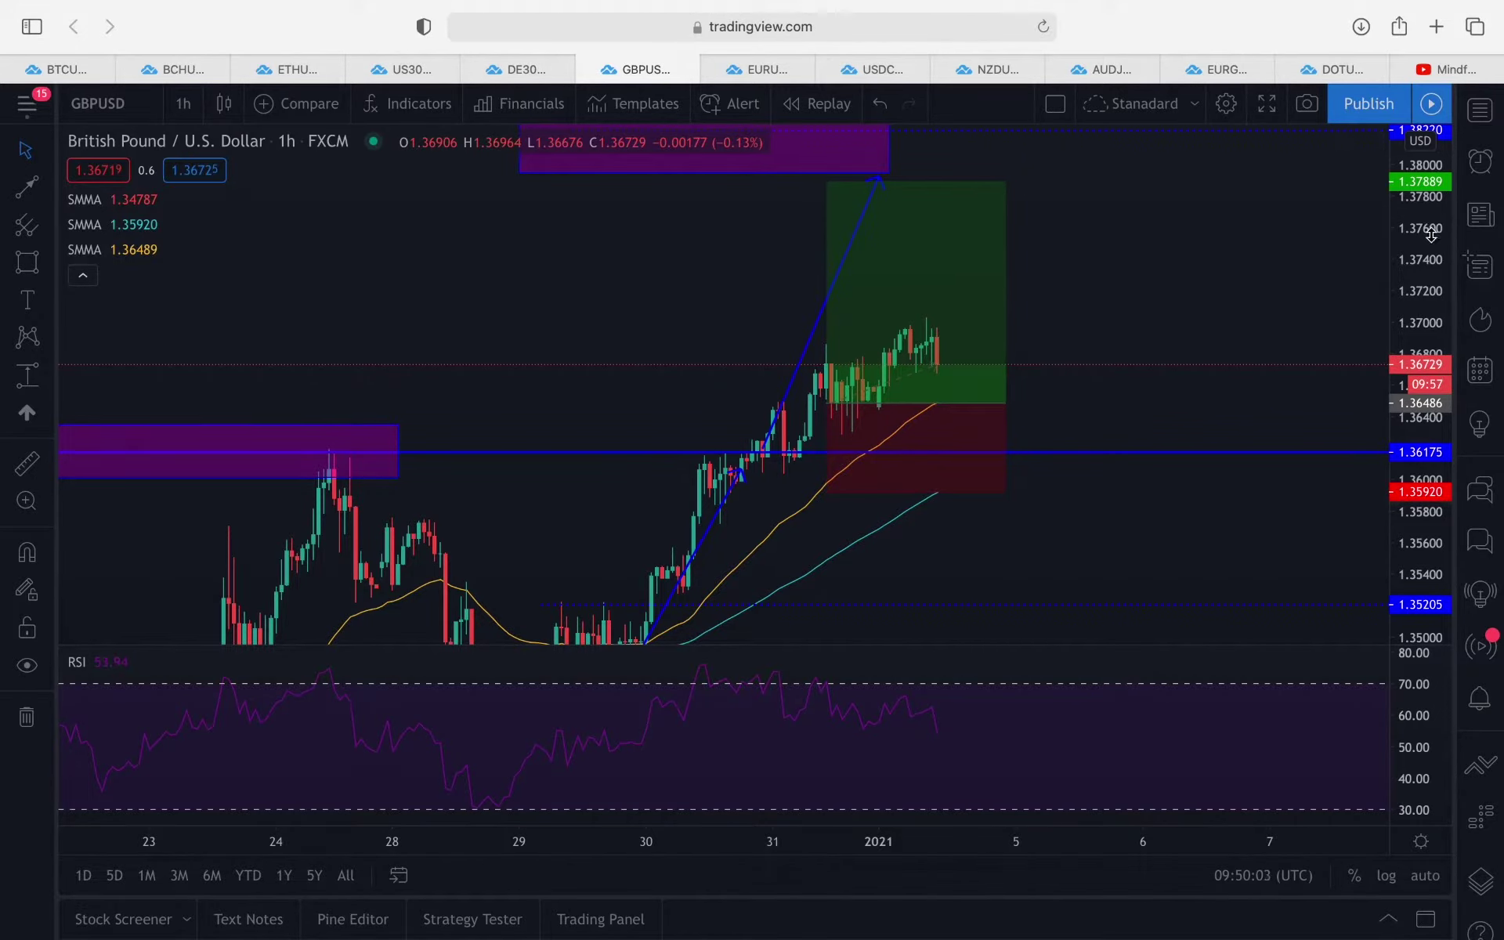
drag(1431, 227, 1420, 384)
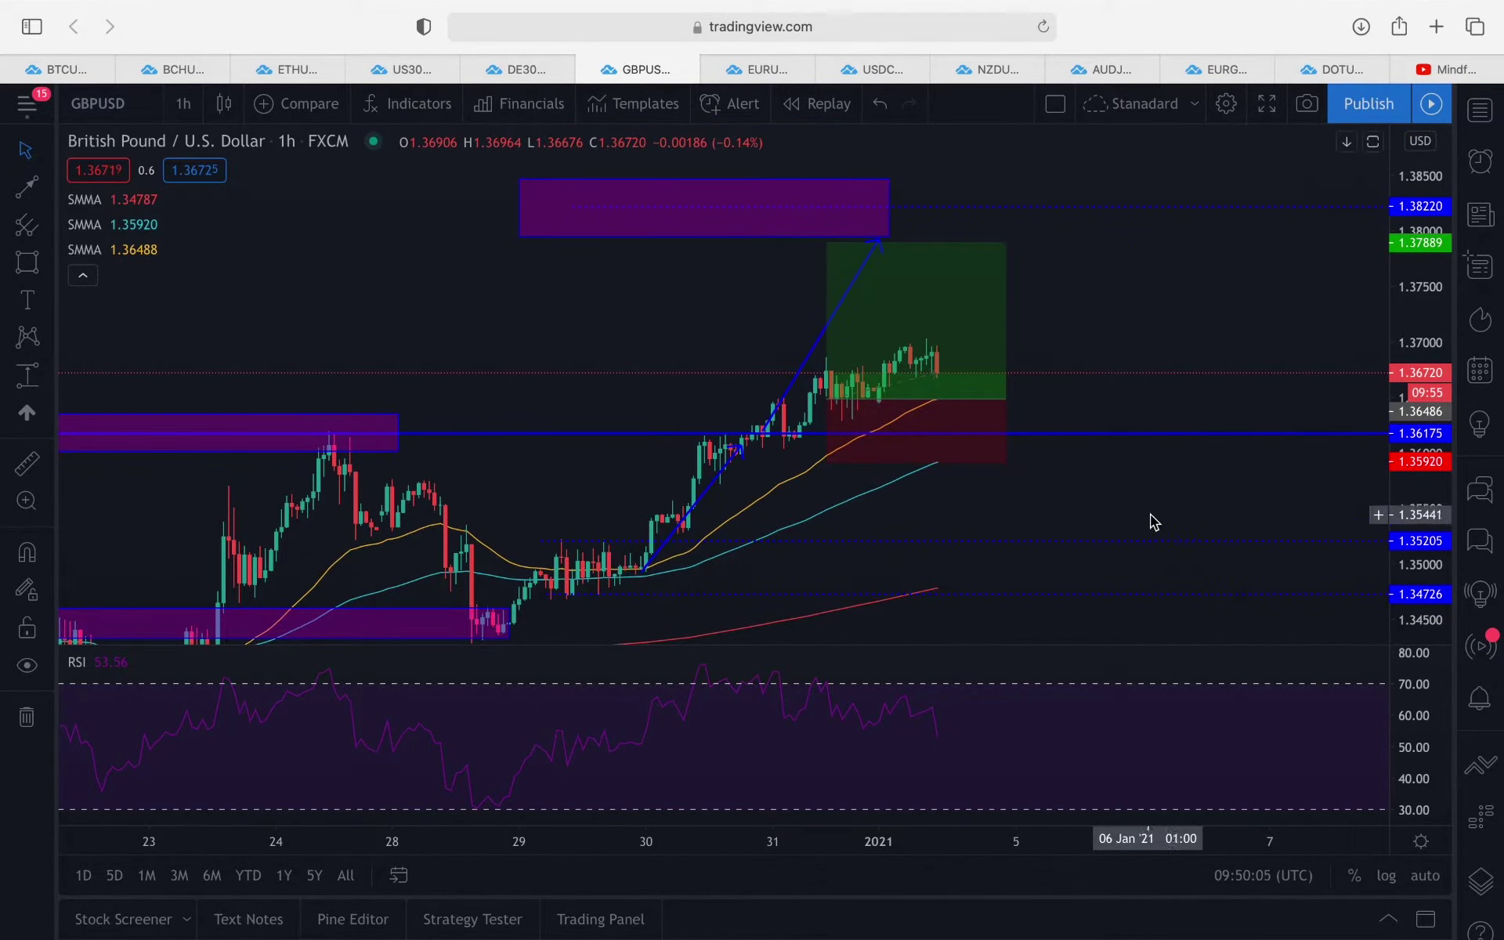
drag(1149, 517, 1146, 492)
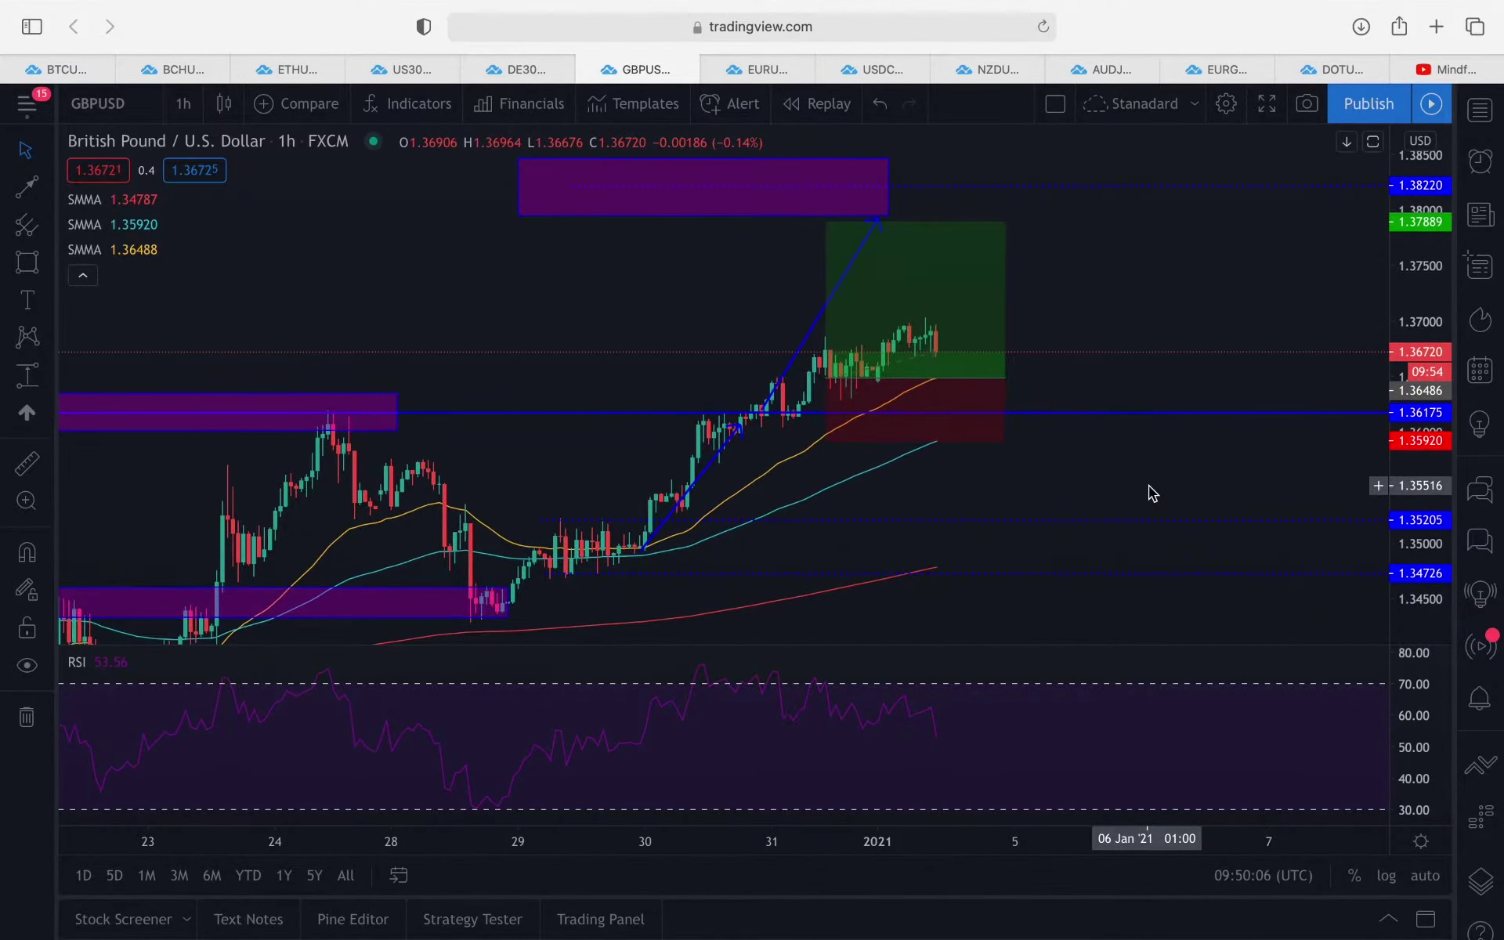
Step: Pan and rescale GBPUSD so the 1.37889 target and 1.35920 stop zones frame price near 1.3669
click(785, 425)
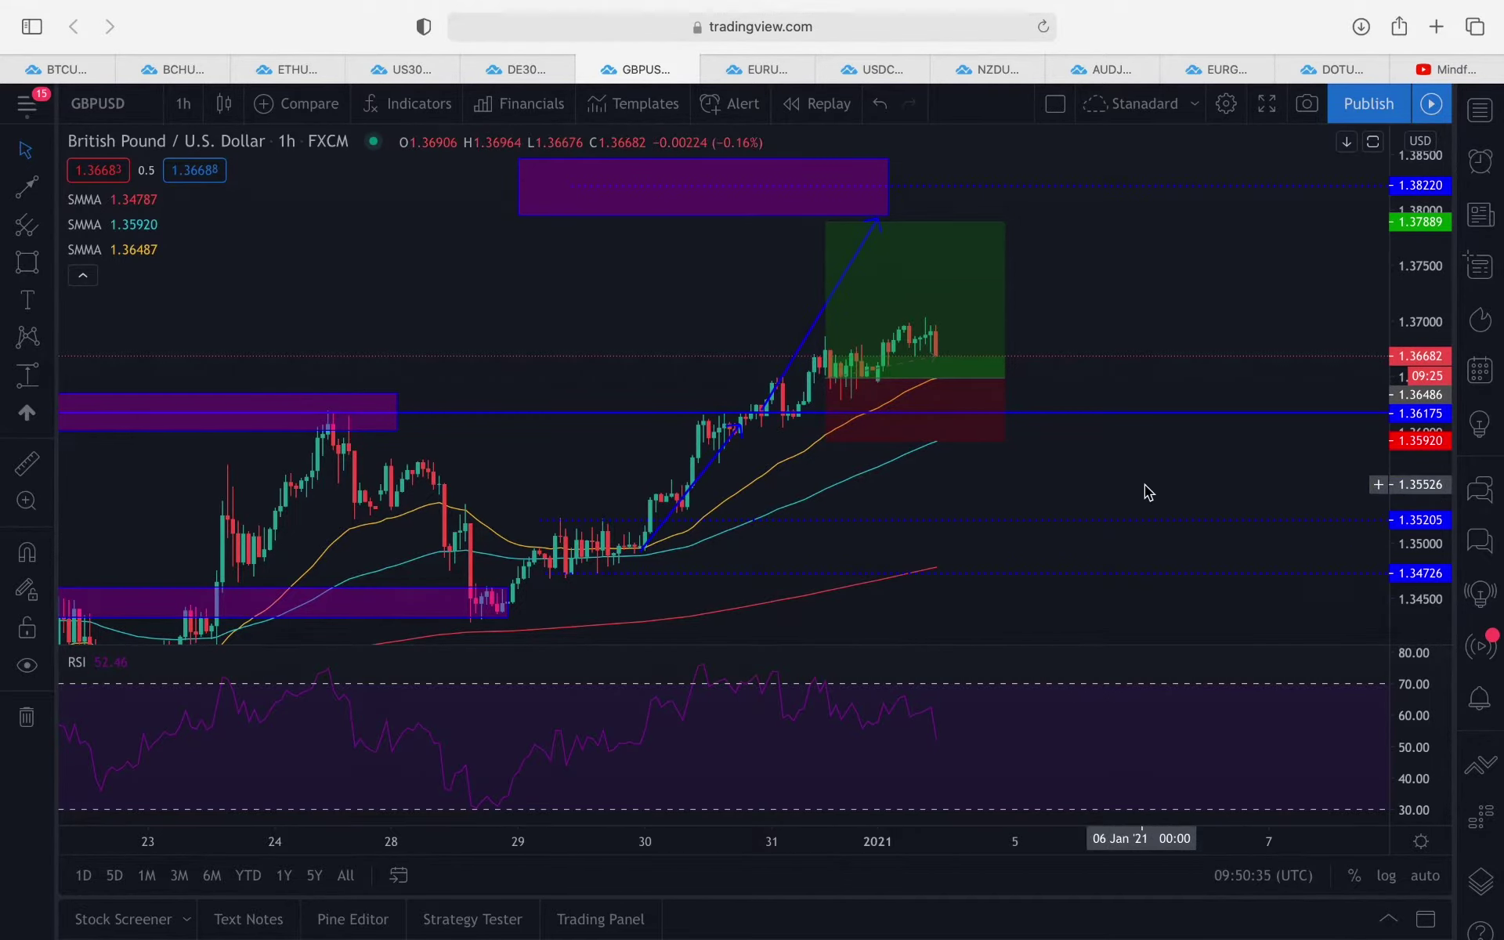
drag(1425, 495, 1426, 458)
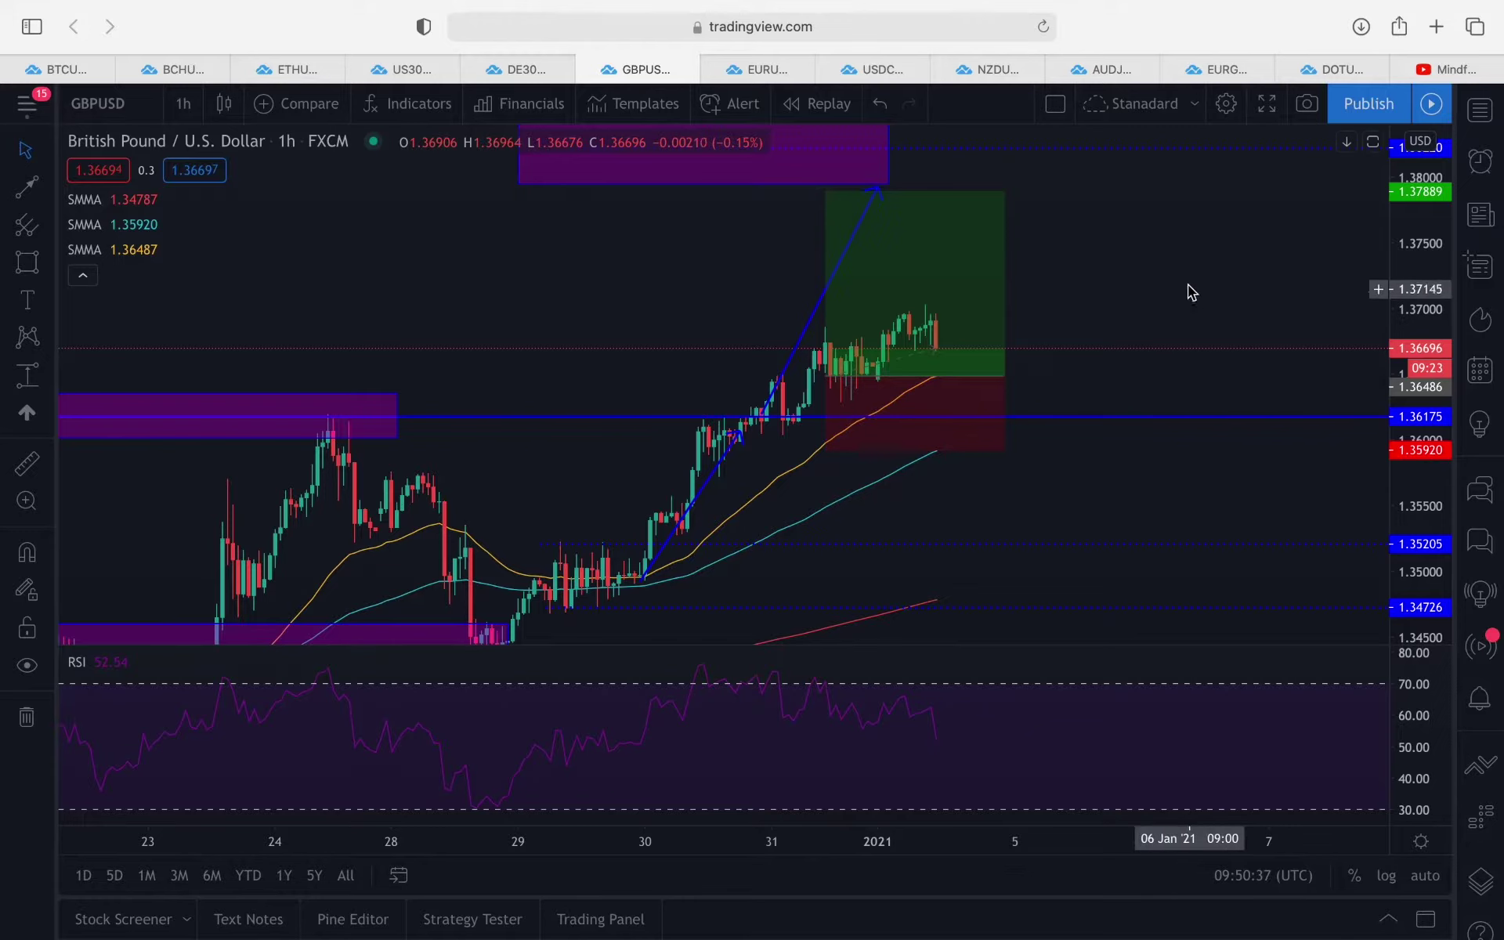
drag(1180, 280, 1154, 322)
drag(1399, 447, 1398, 435)
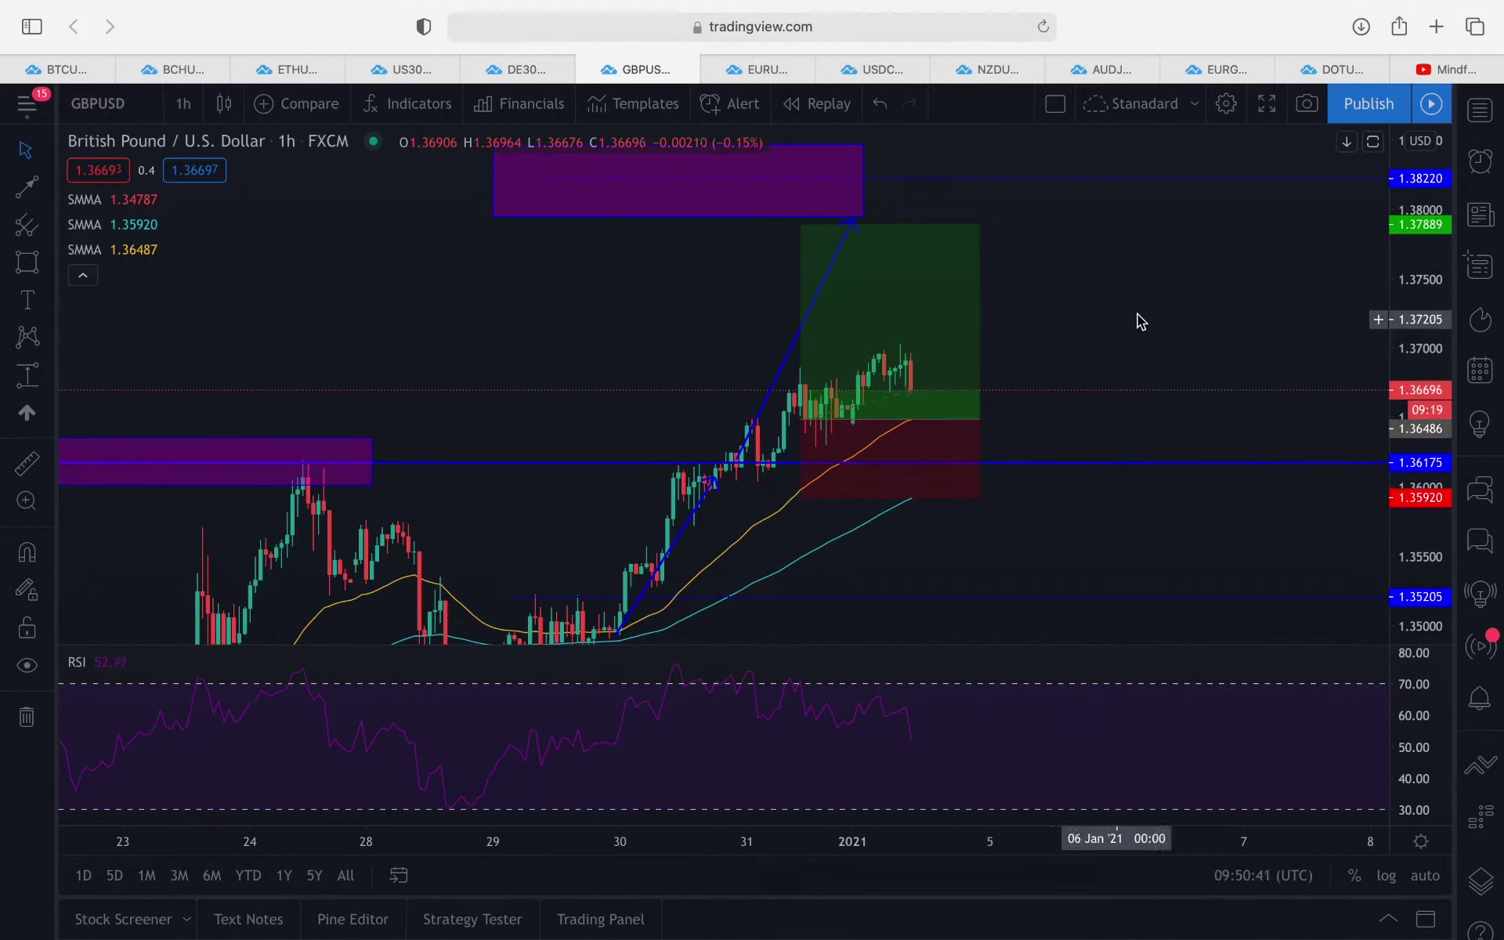
drag(1414, 336, 1415, 374)
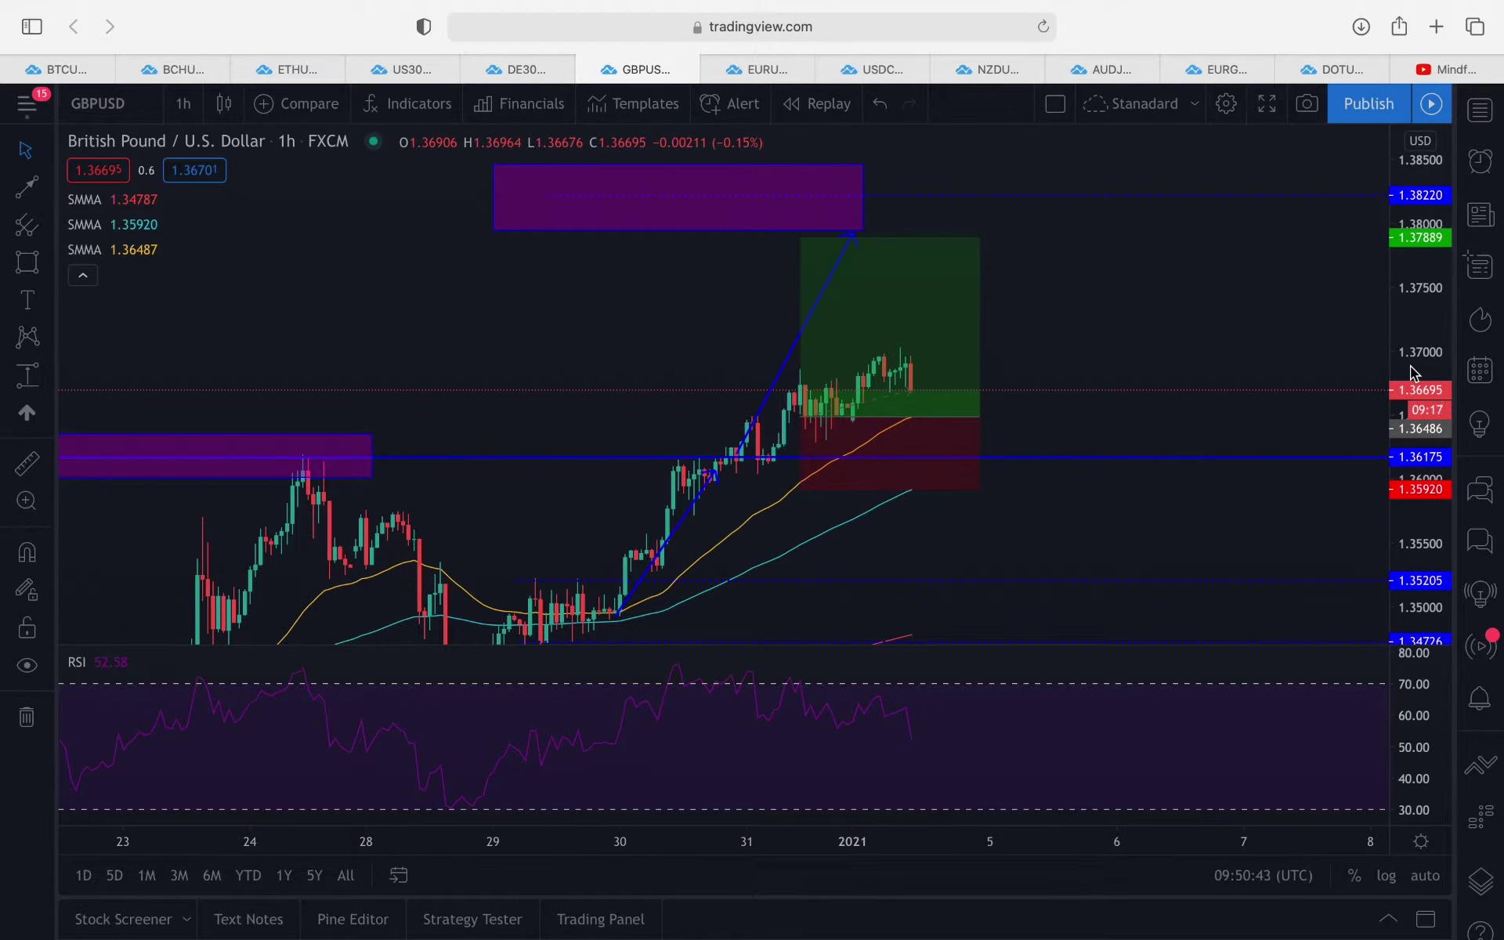
drag(1239, 349, 1276, 341)
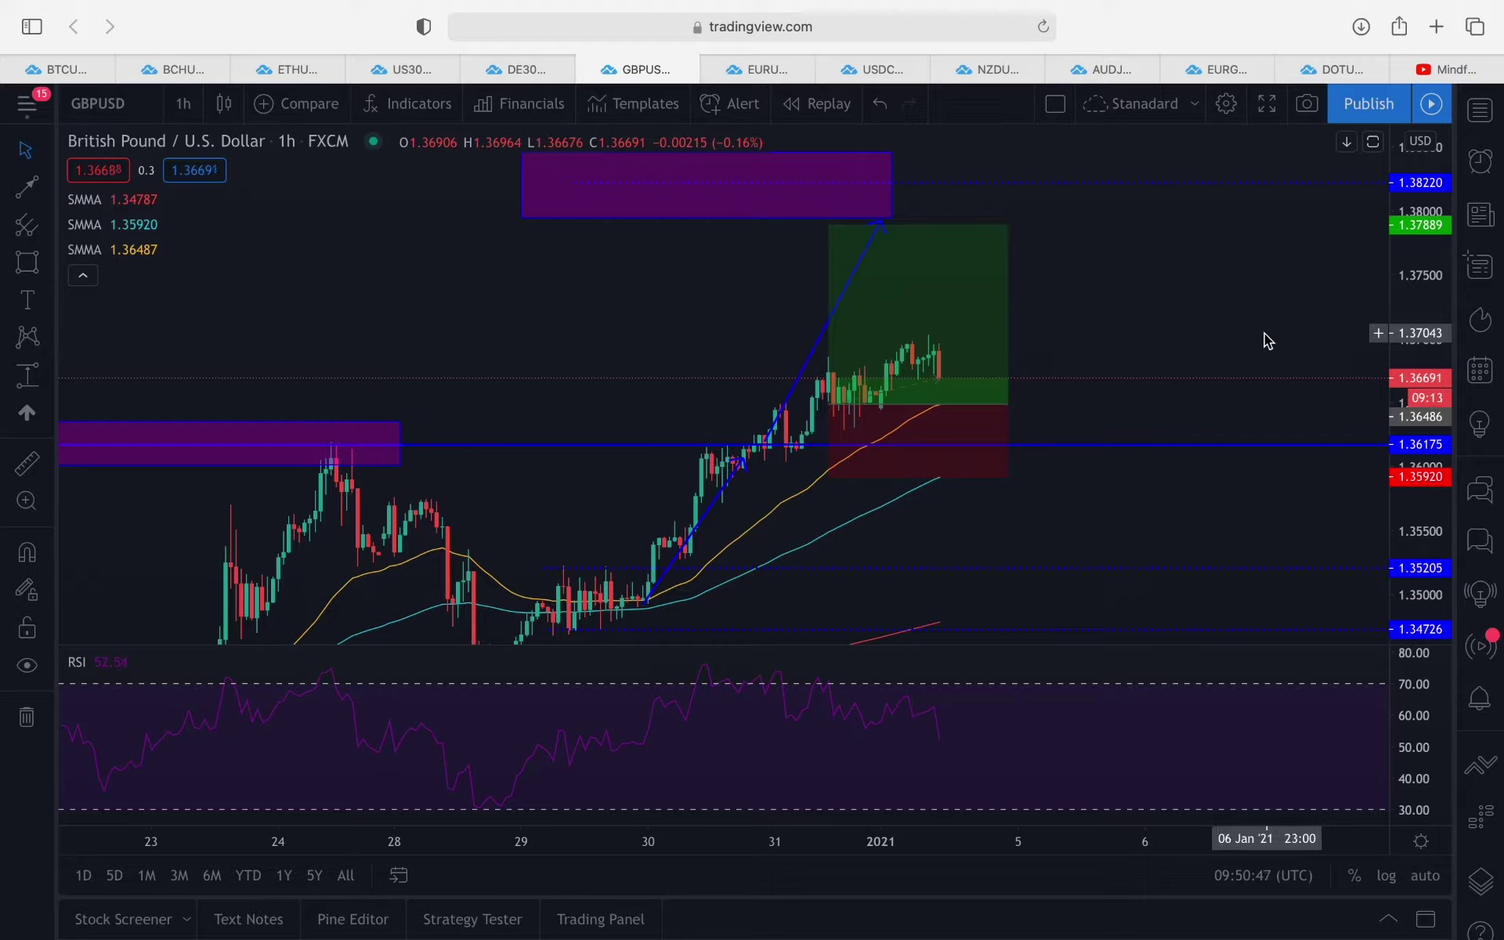
mouse_move(997, 347)
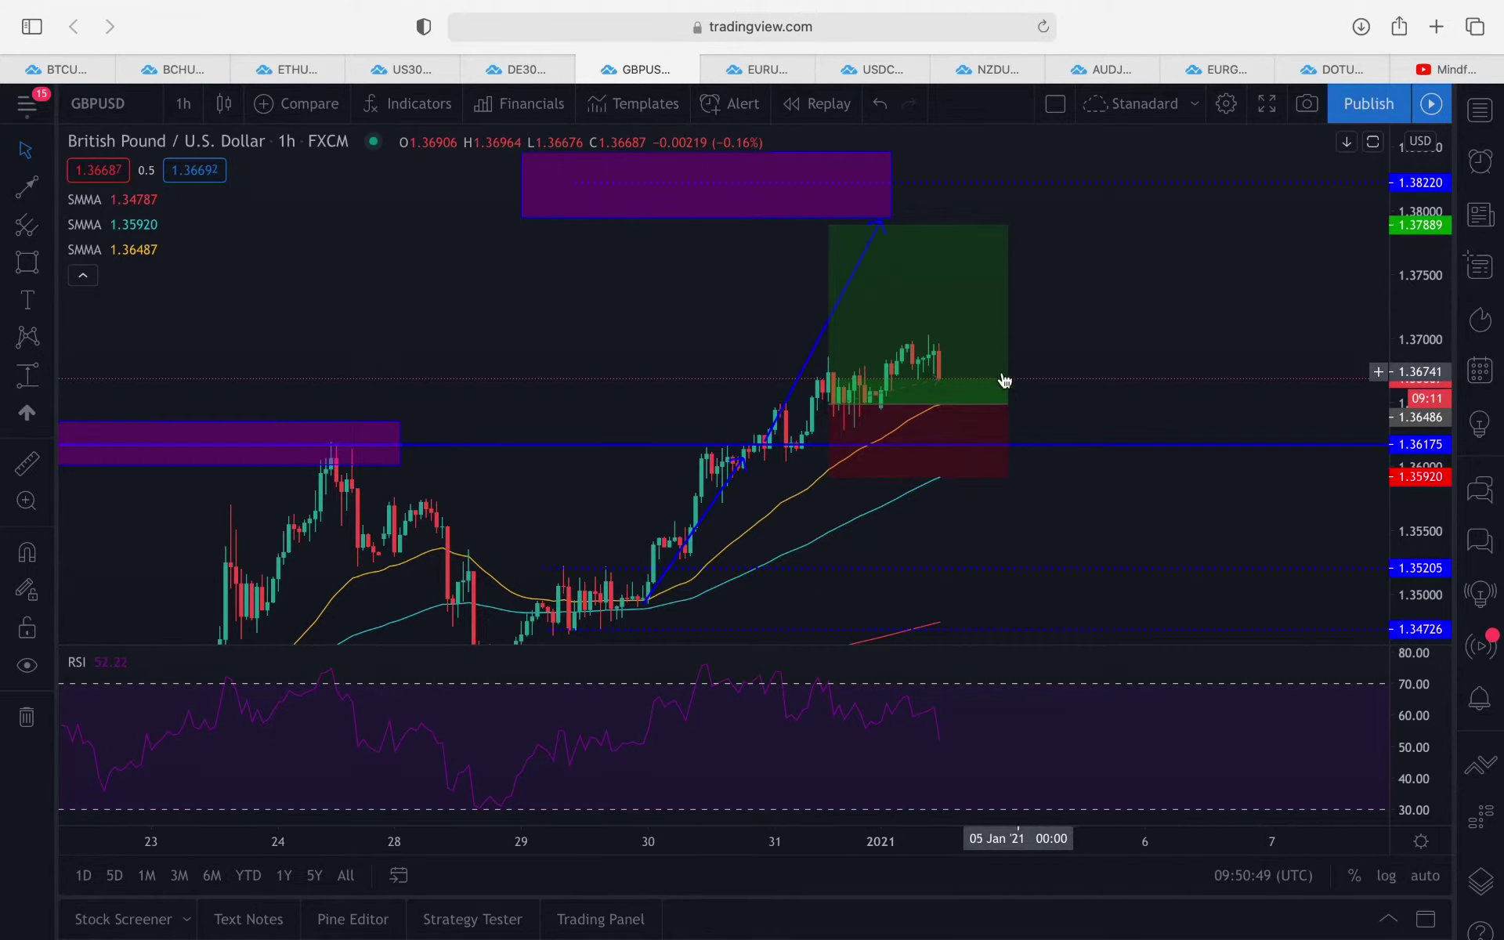
drag(1424, 414, 1433, 352)
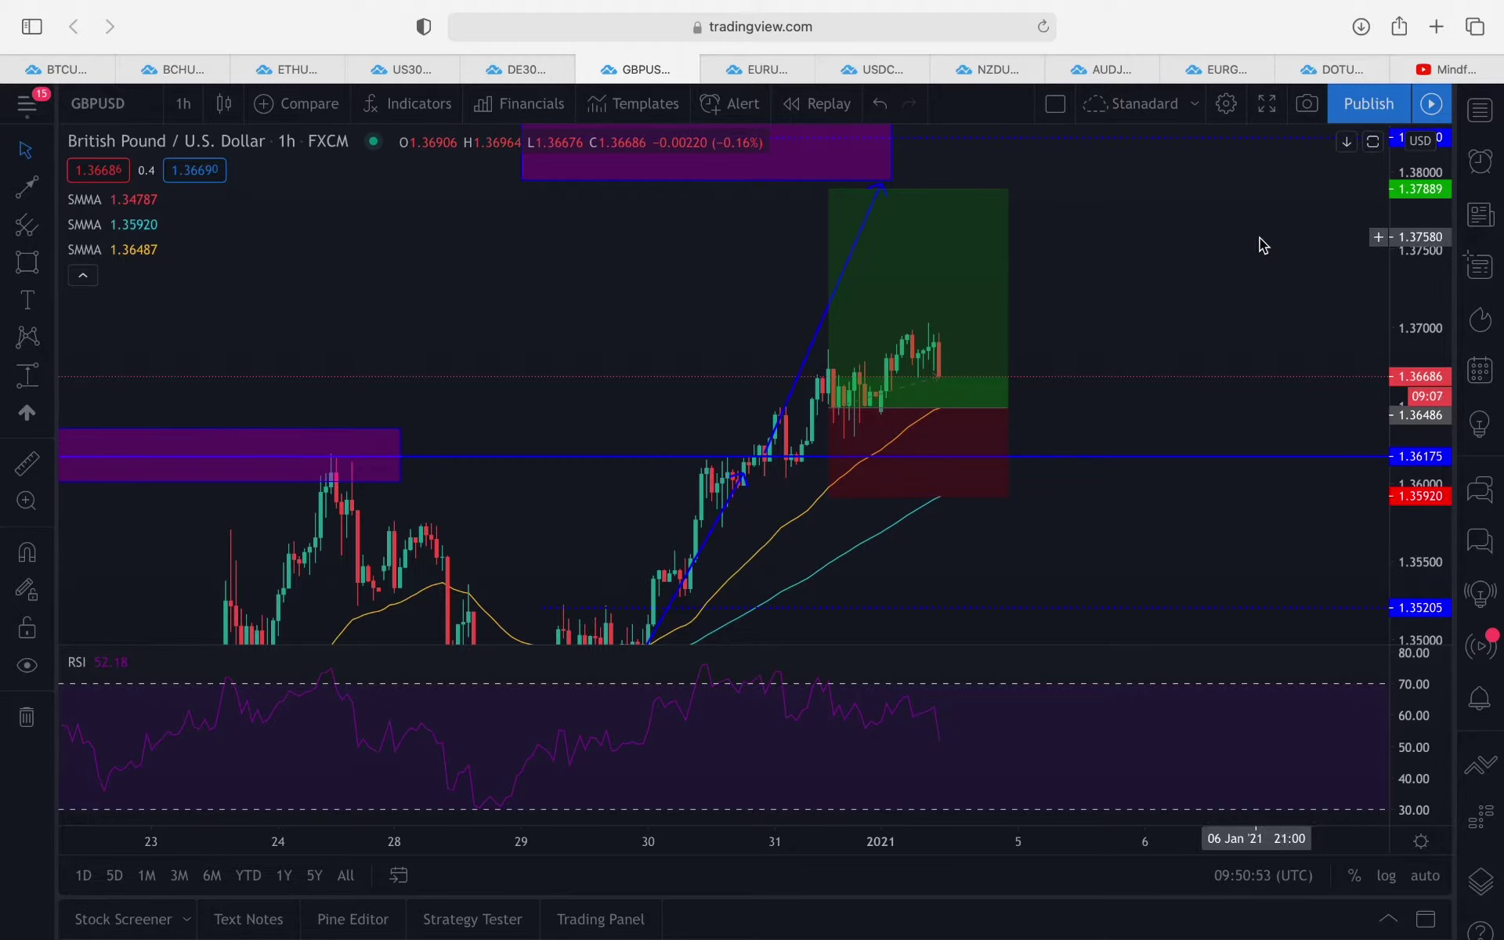
Step: Switch to the USDCAD 2-hour chart and pan and compress its price scale to fit the drawings
click(883, 69)
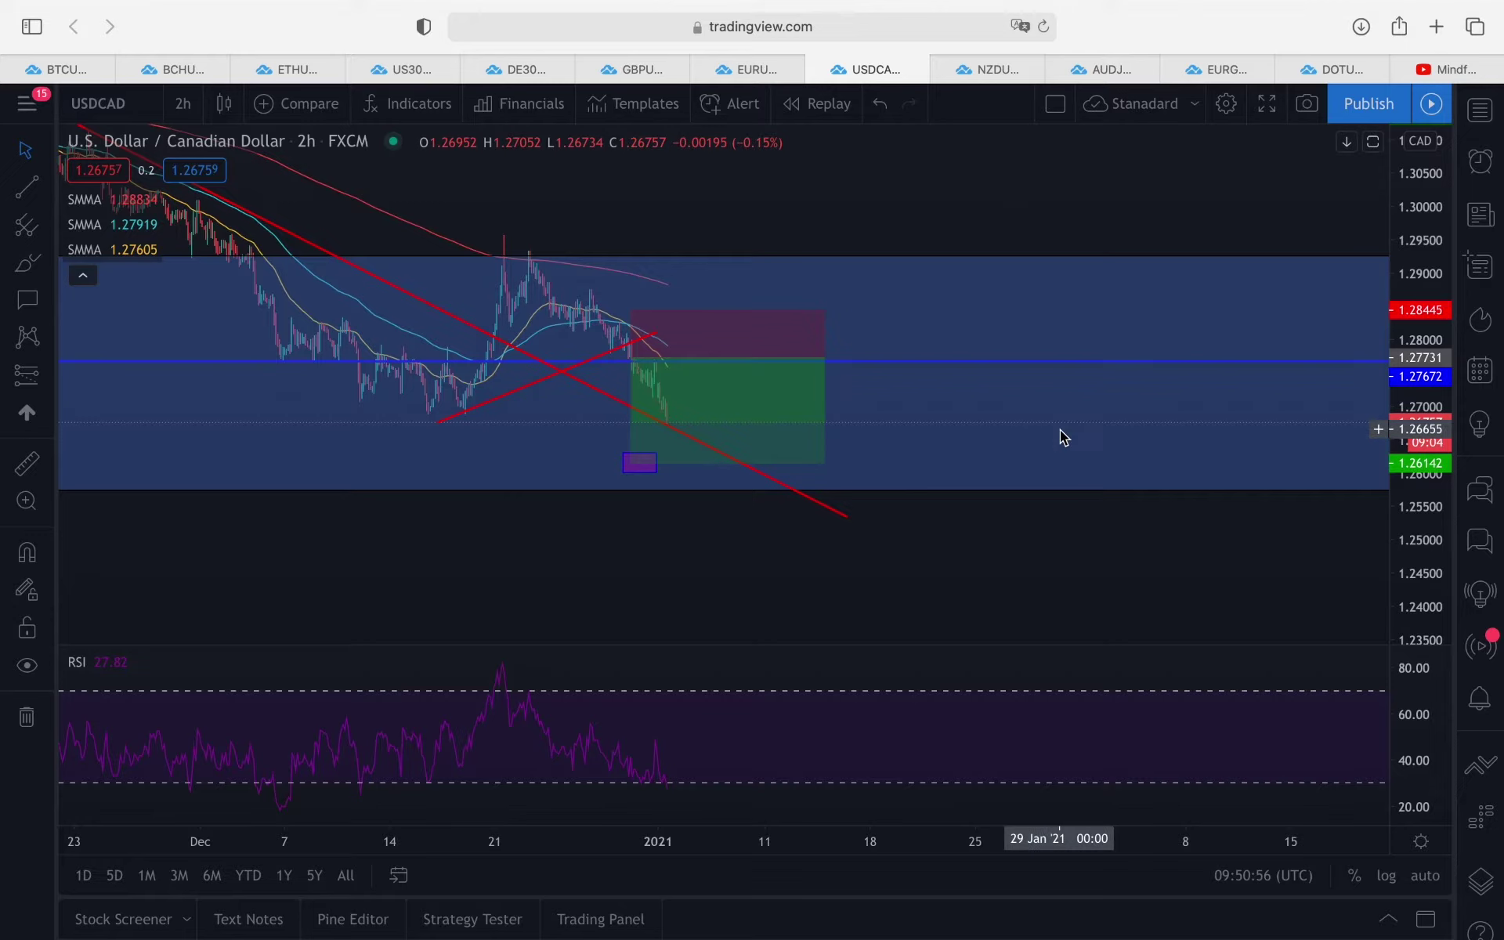
drag(879, 532, 1018, 509)
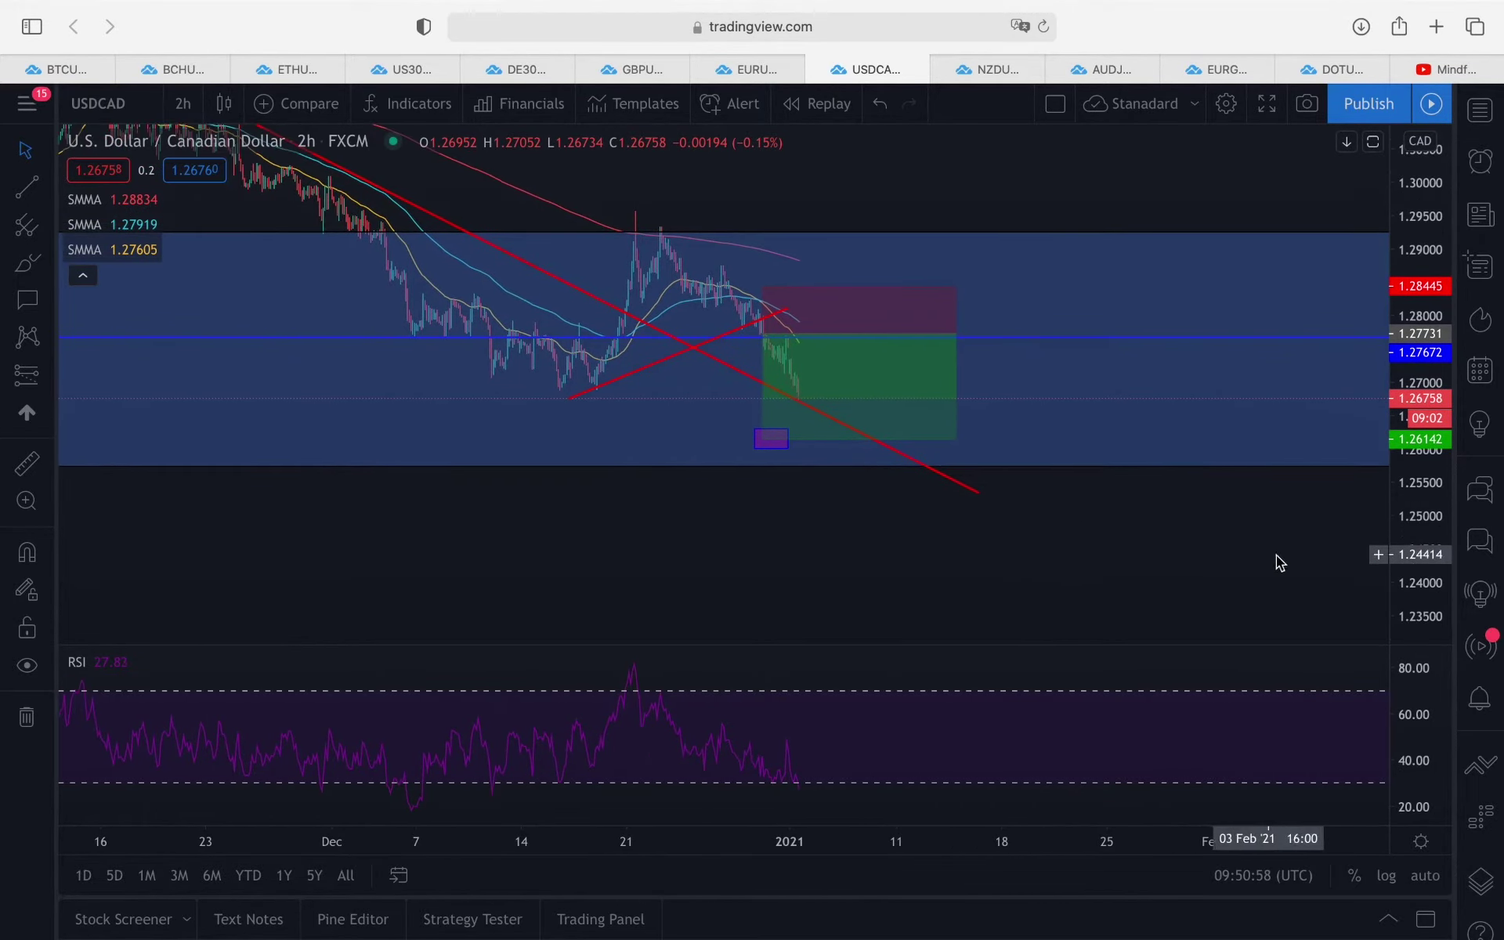
drag(1433, 525, 1435, 463)
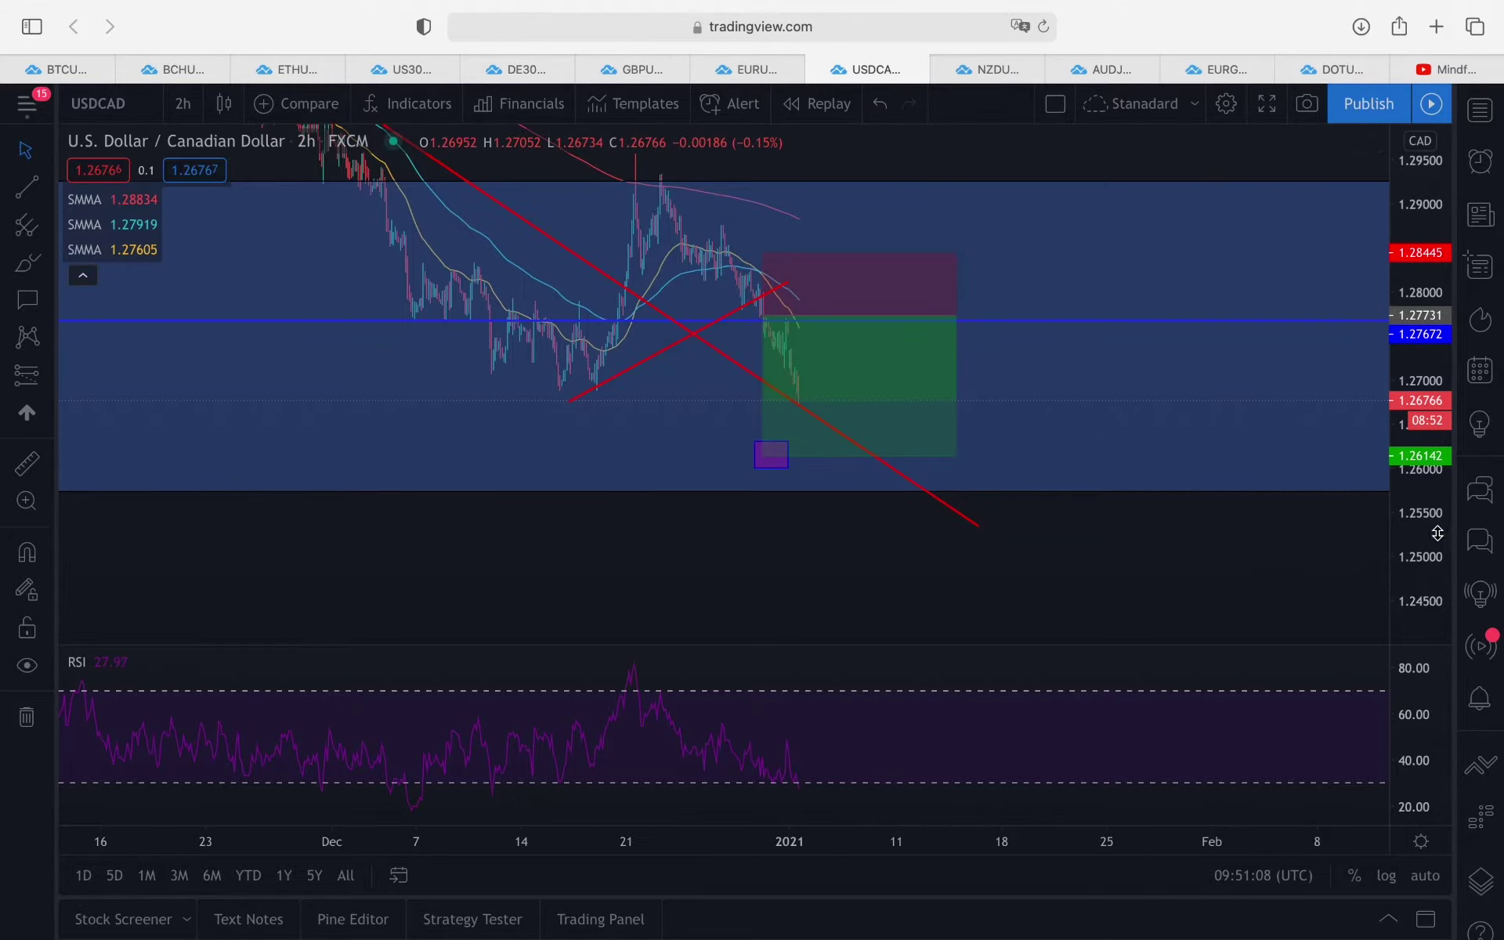
drag(1437, 533, 1435, 568)
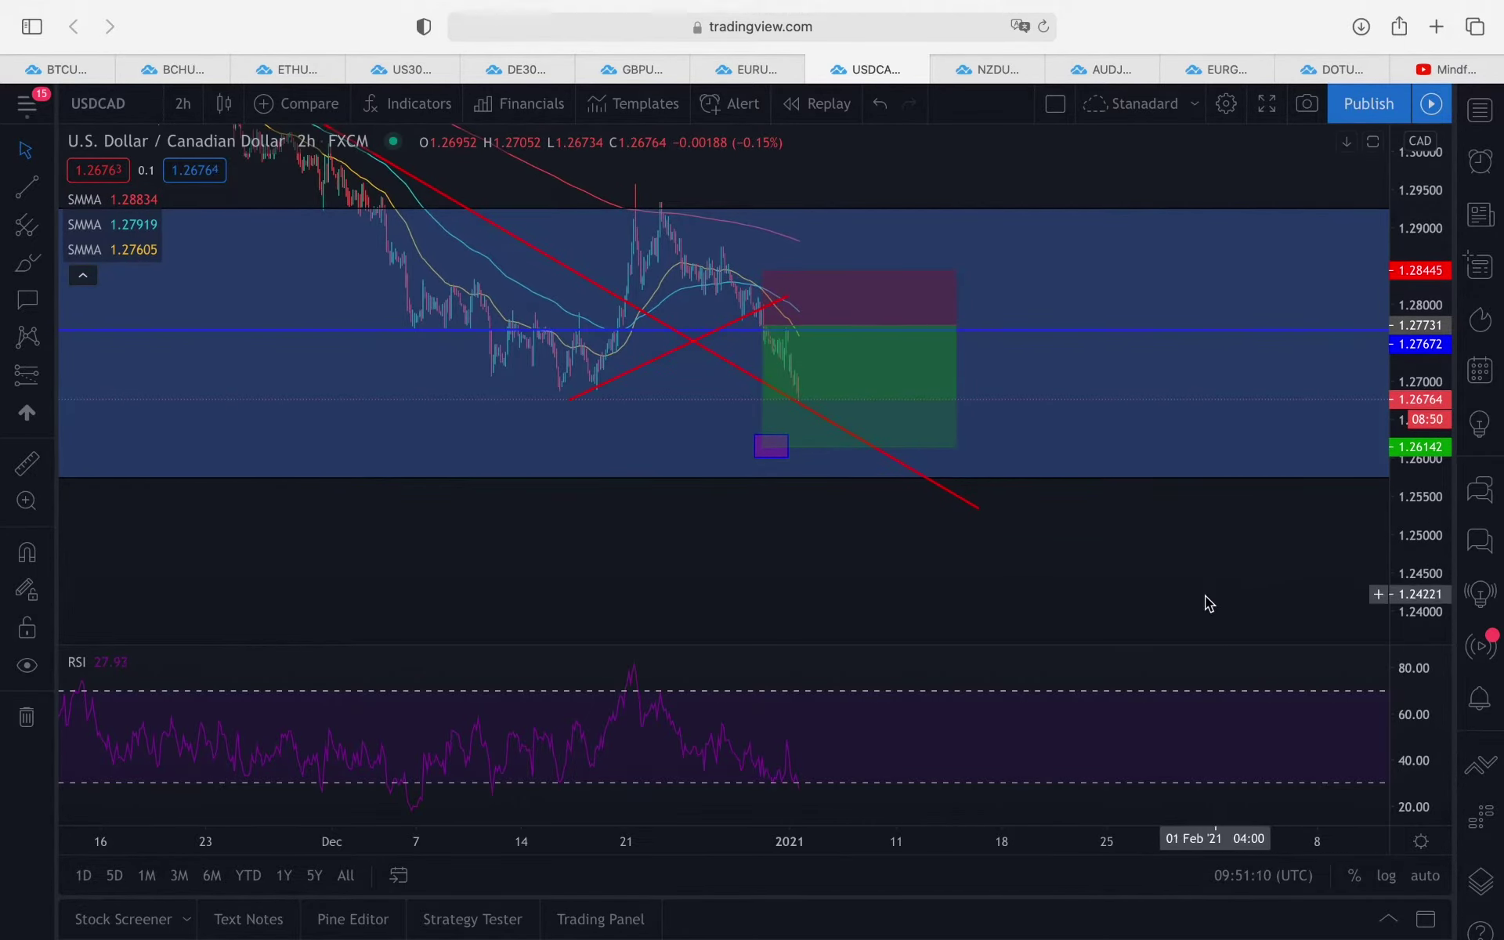
drag(1102, 578, 923, 564)
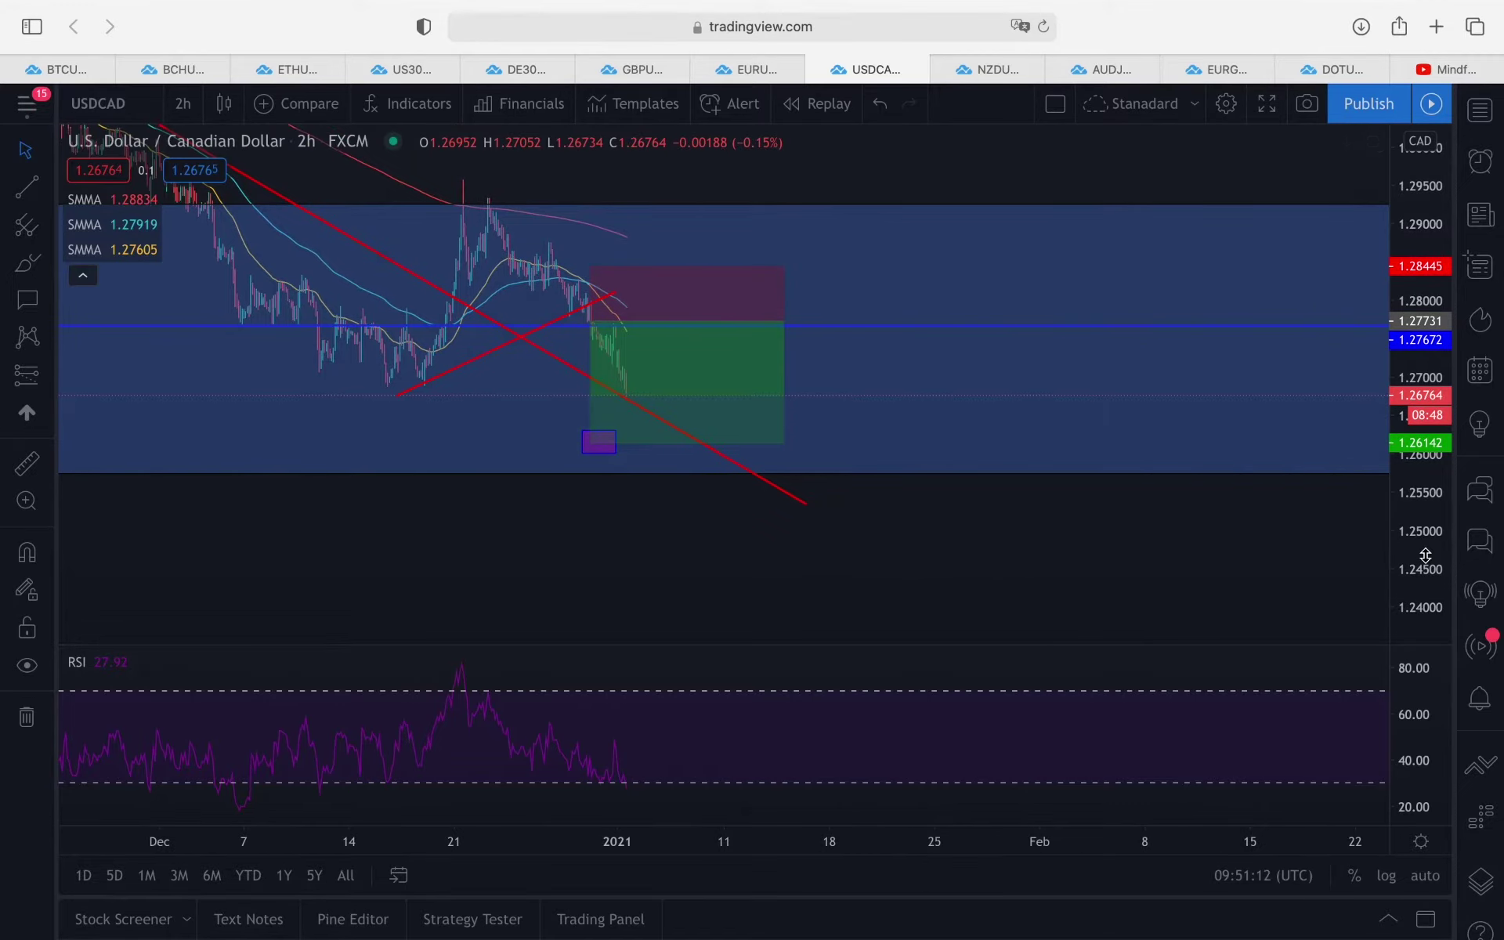
Step: Zoom in and recentre the USDCAD short position between its 1.28445 stop and 1.26142 target
drag(1426, 549, 1429, 503)
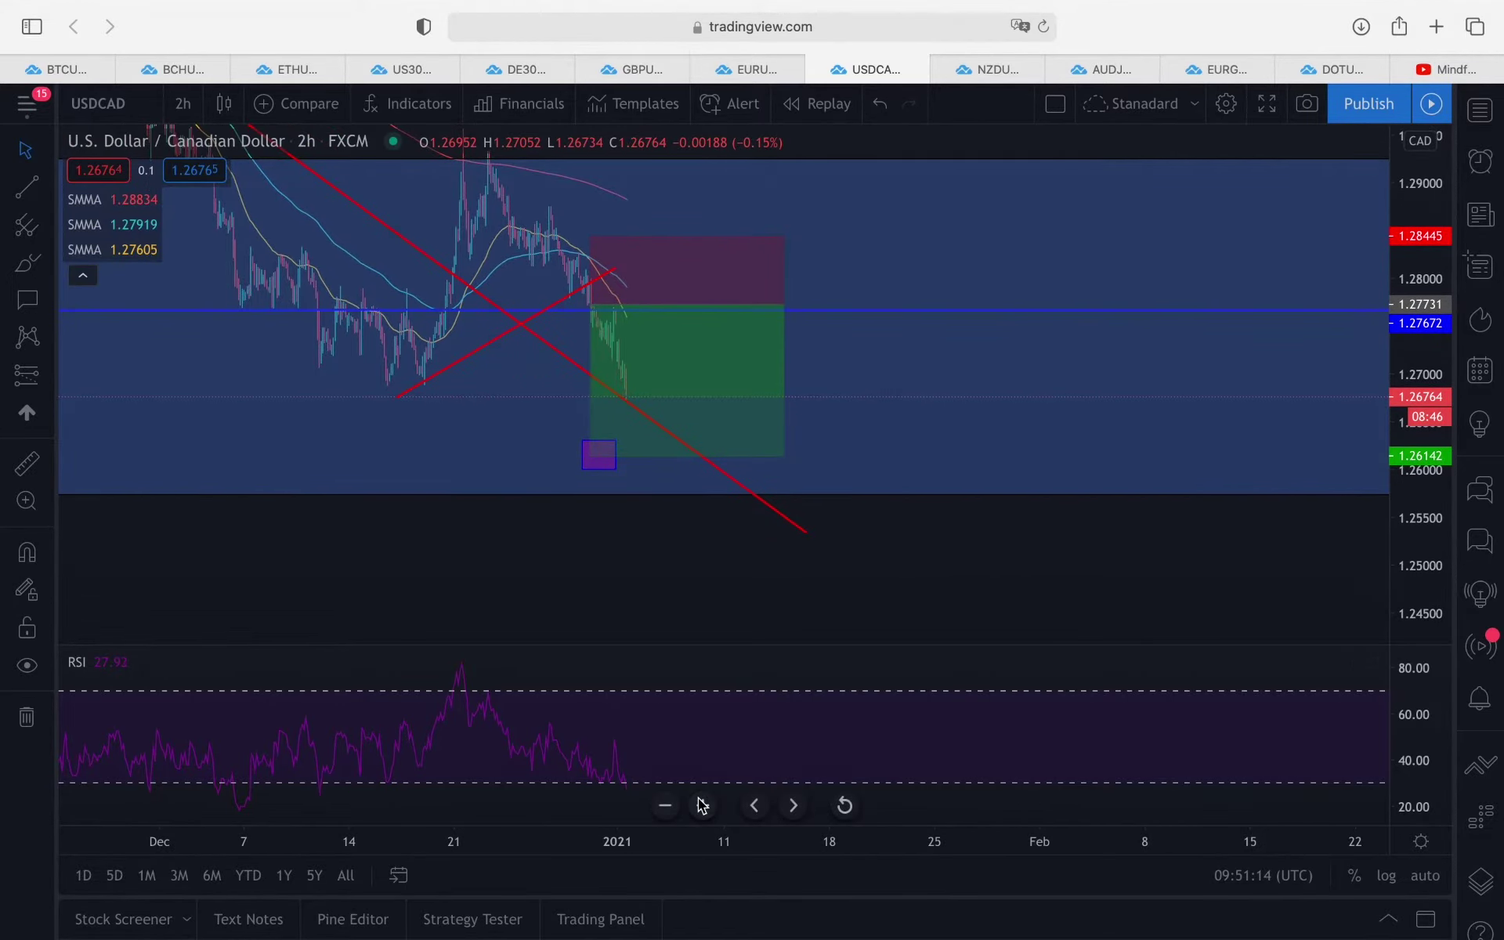
click(702, 806)
drag(435, 600, 703, 598)
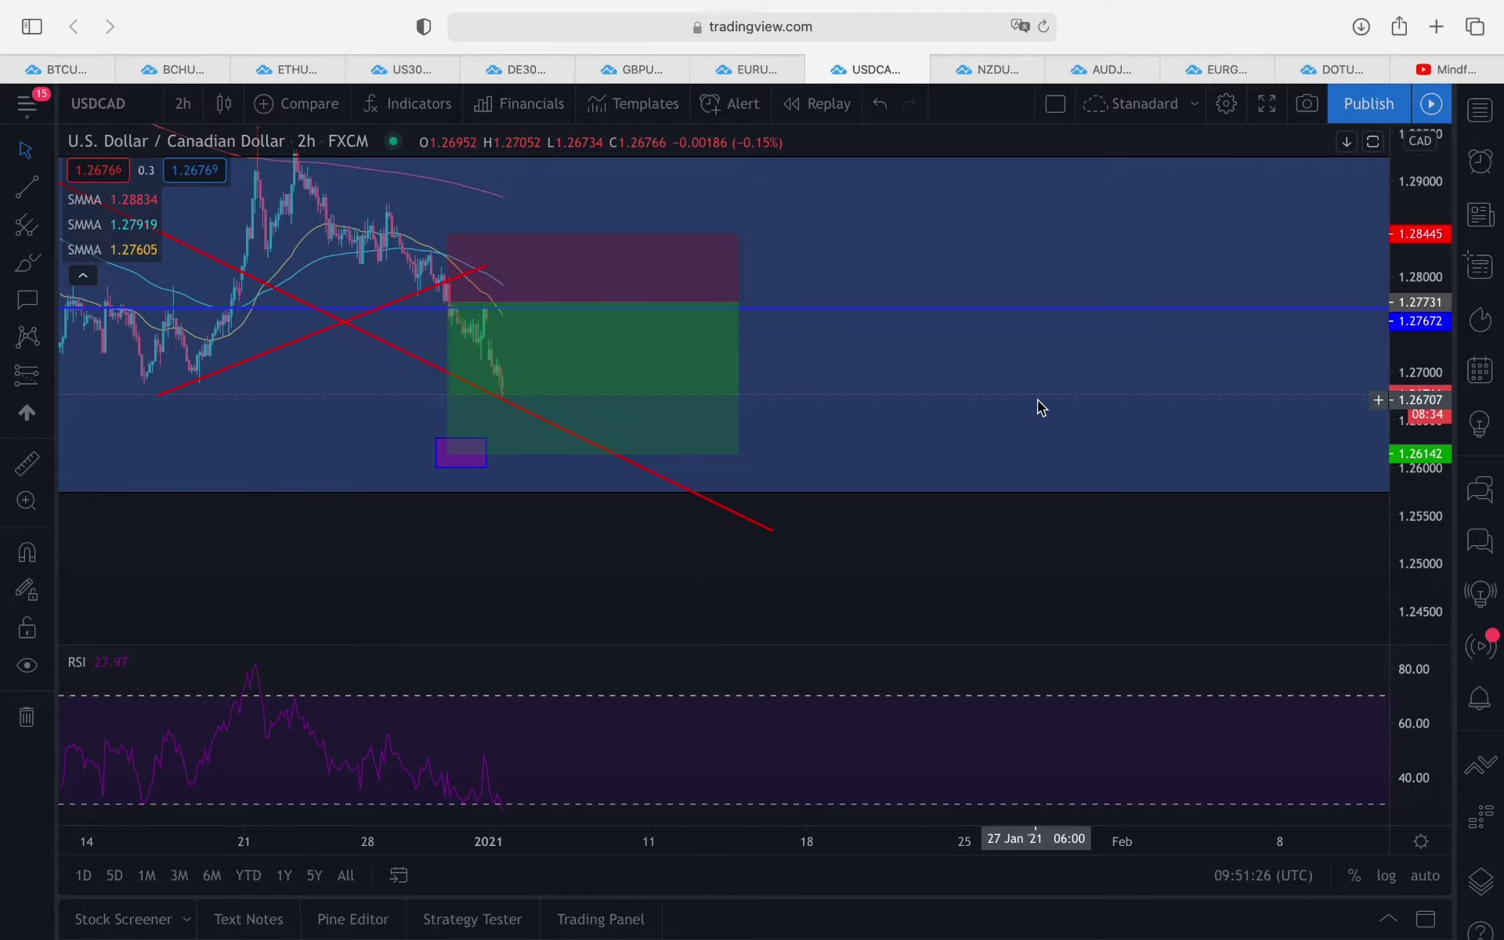
drag(1413, 537, 1430, 480)
drag(922, 548, 951, 564)
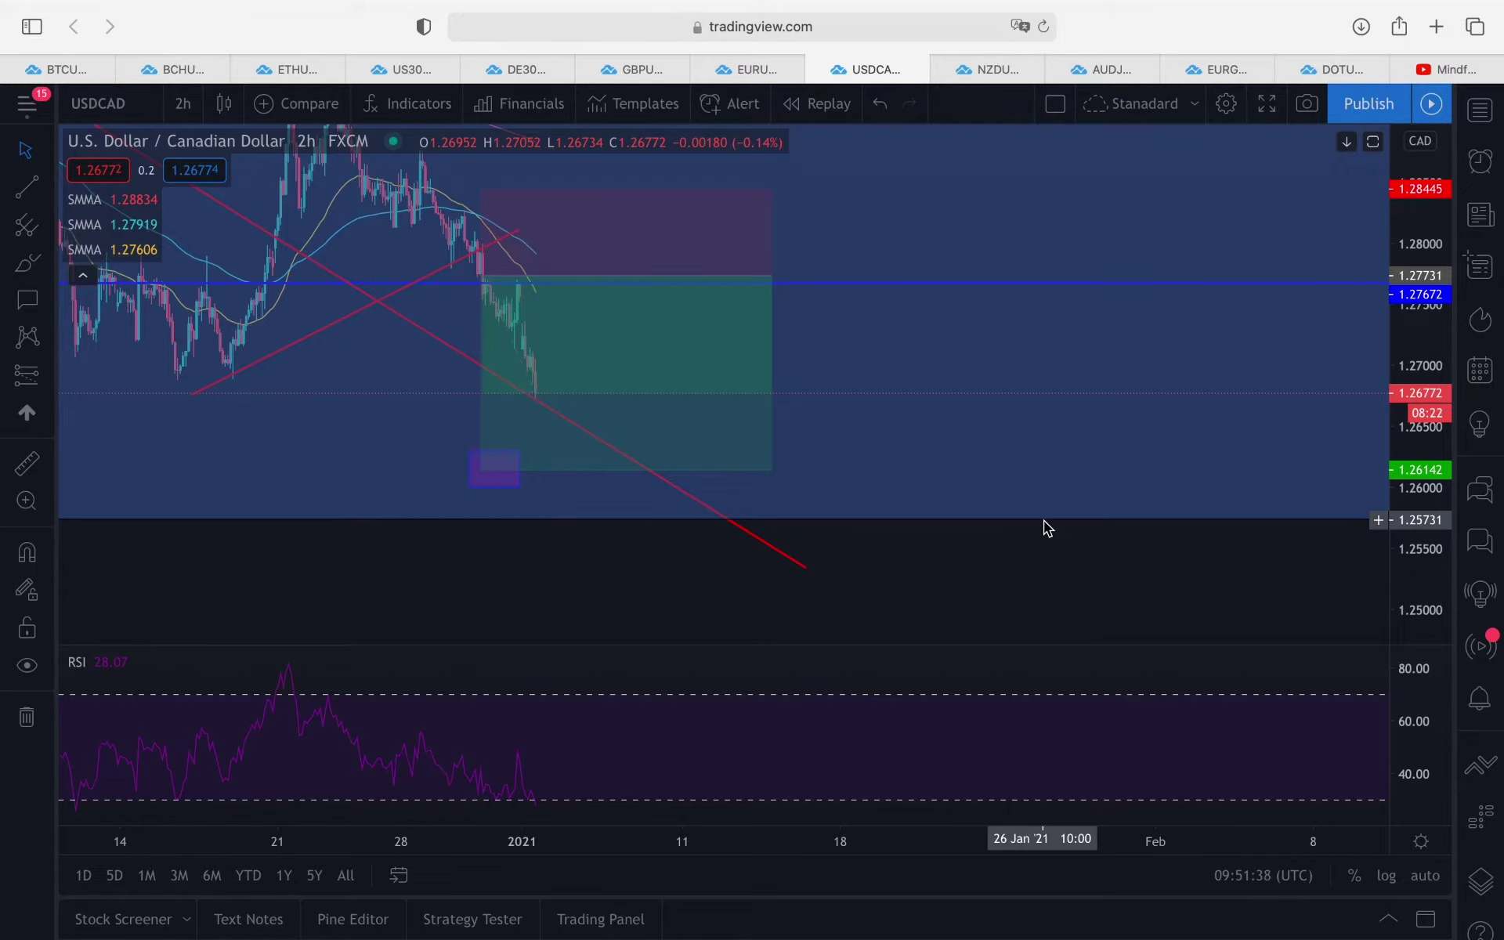
Step: Pan and rescale USDCAD so the short position is fully visible from the 1.26142 target to the 1.28445 stop
drag(947, 594, 1037, 565)
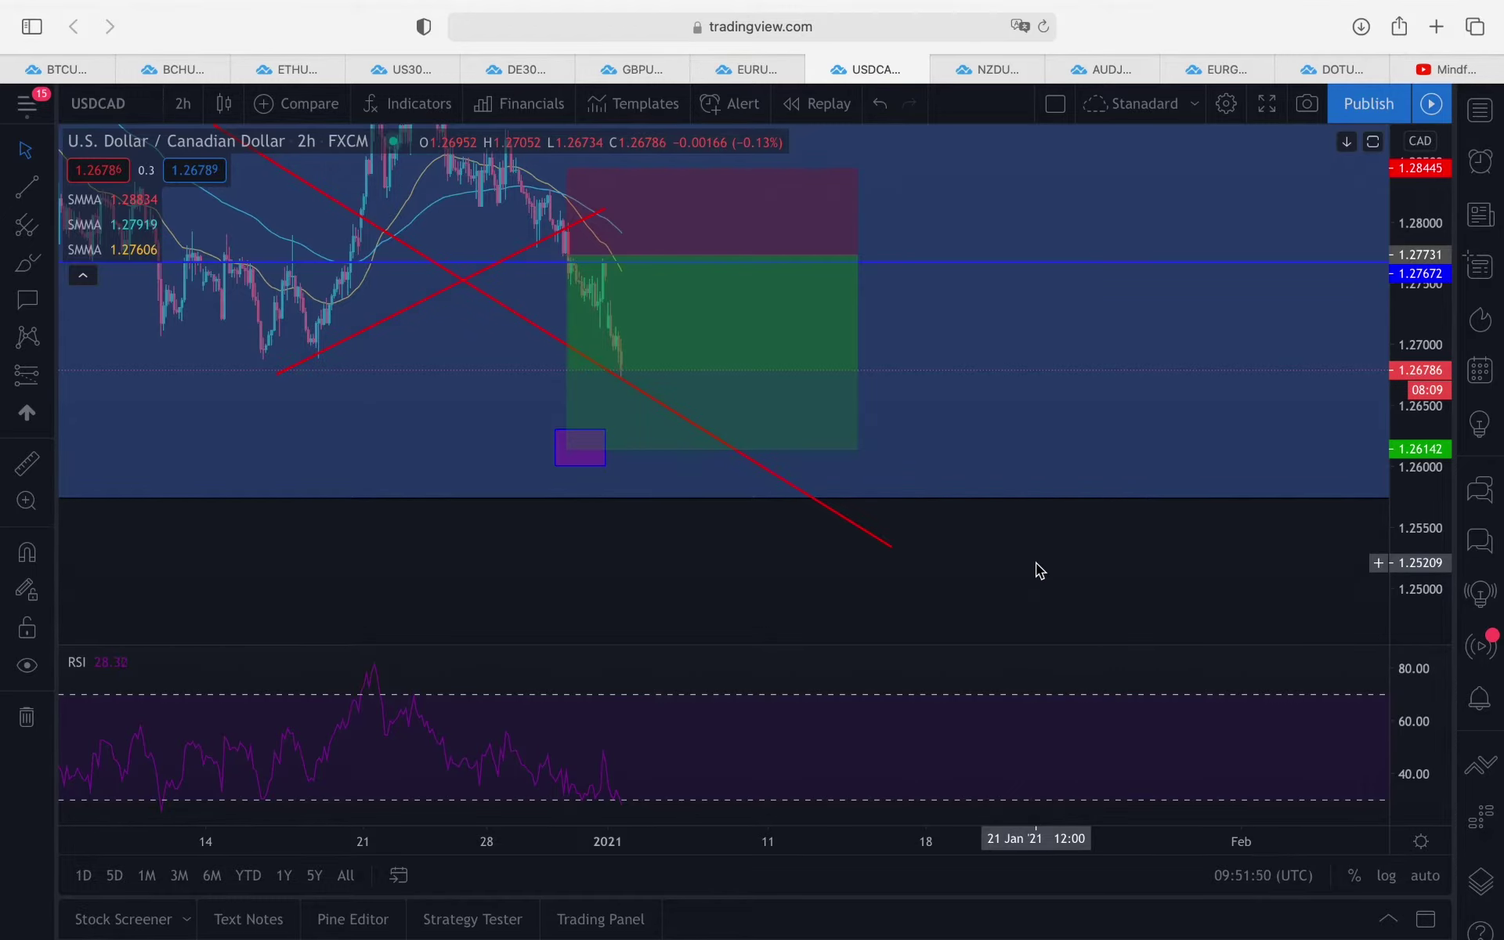
drag(980, 587, 962, 626)
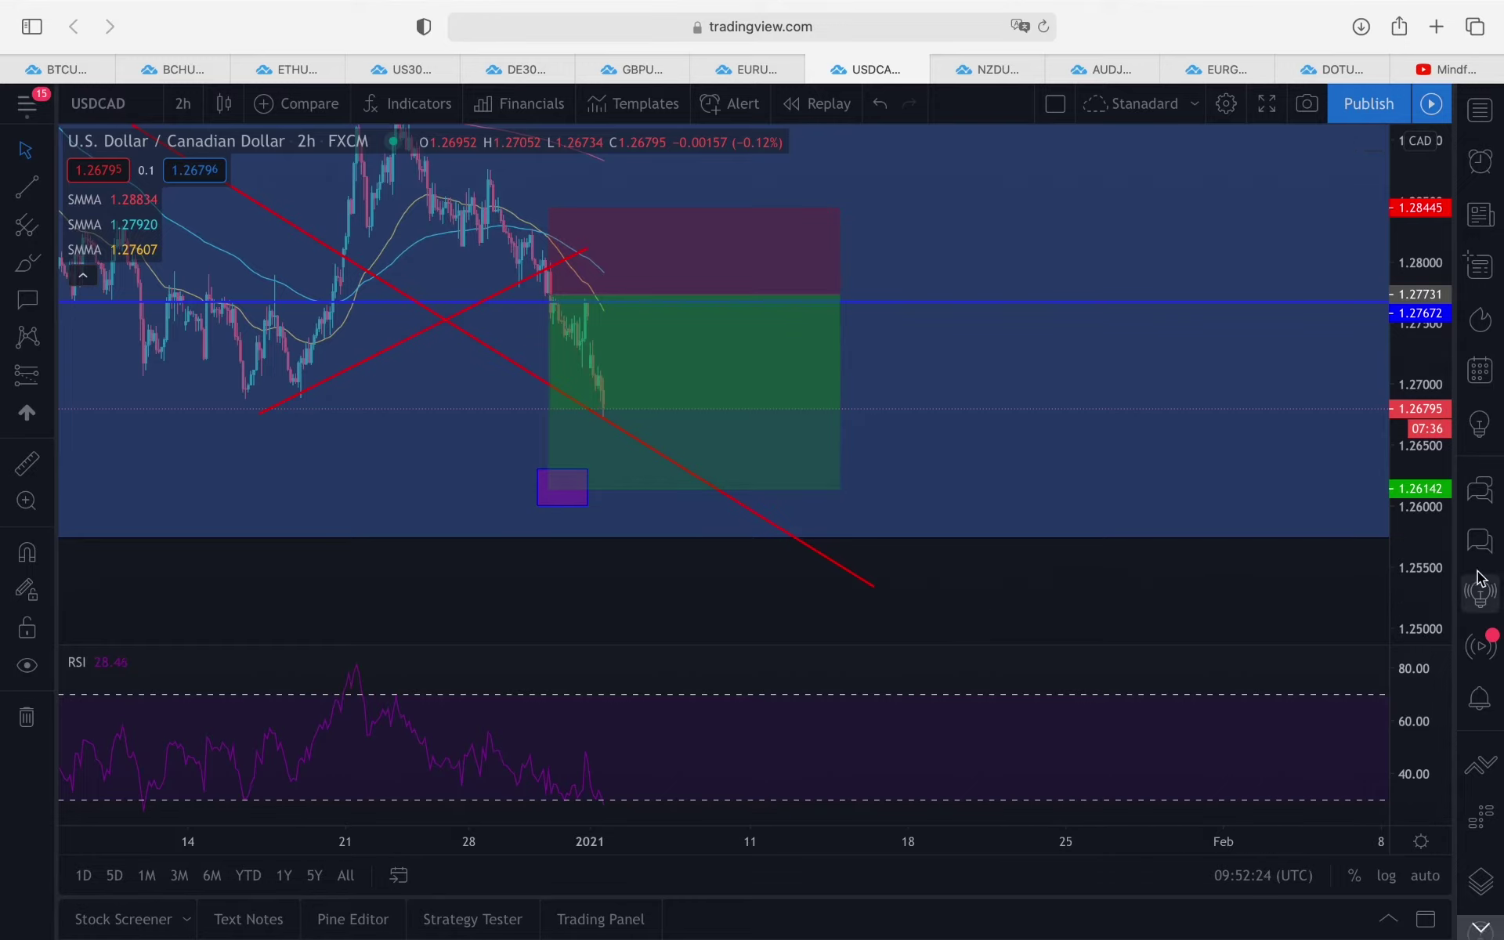
drag(1452, 579, 1446, 592)
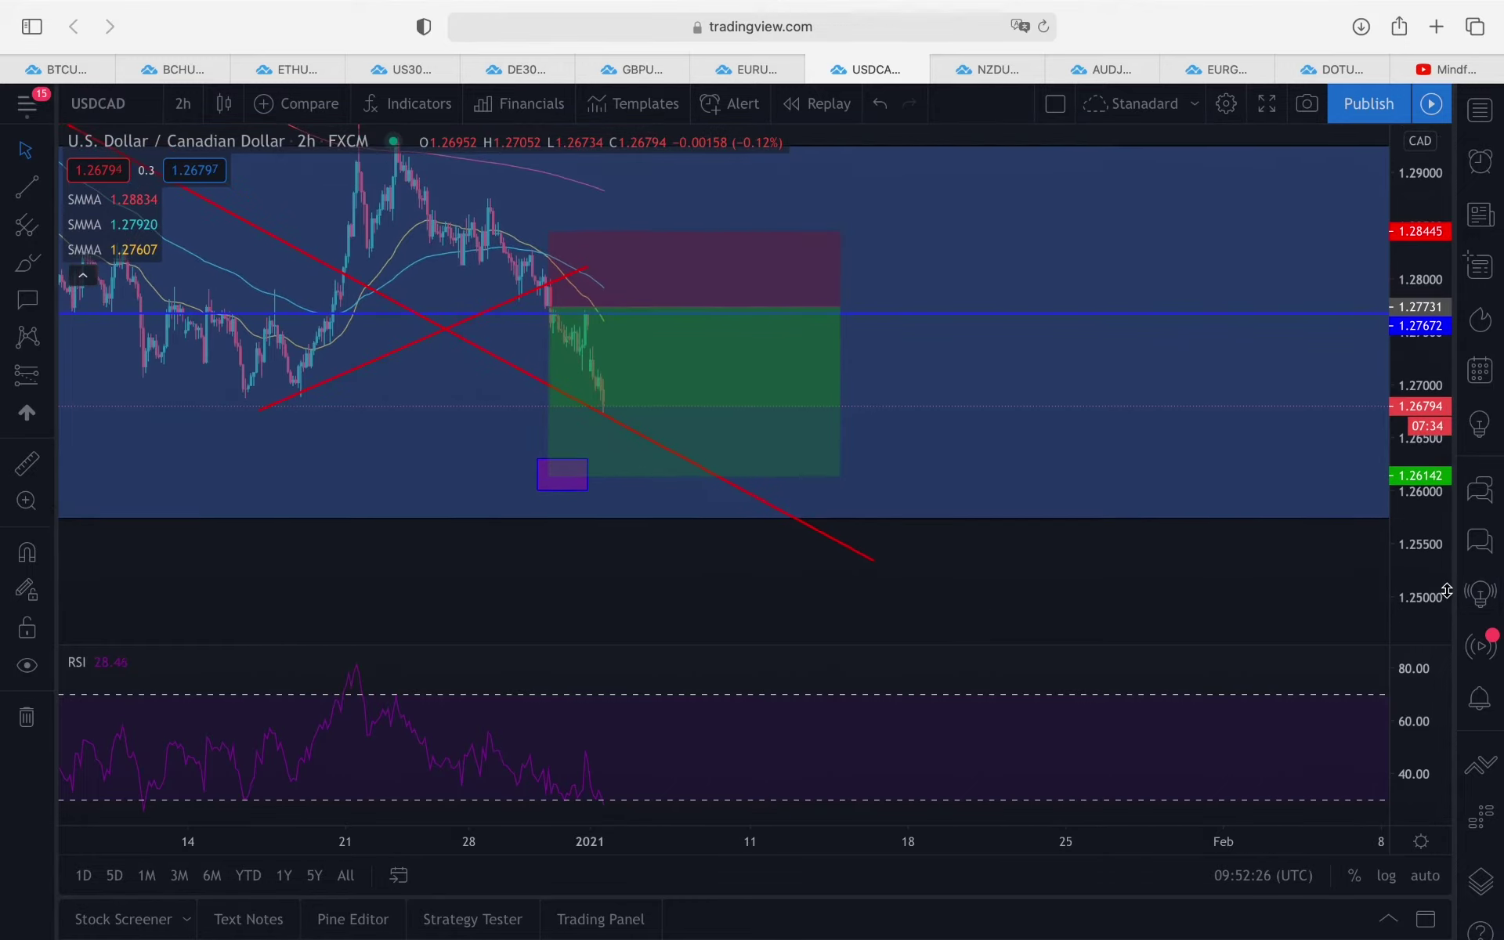
drag(1242, 571, 1194, 589)
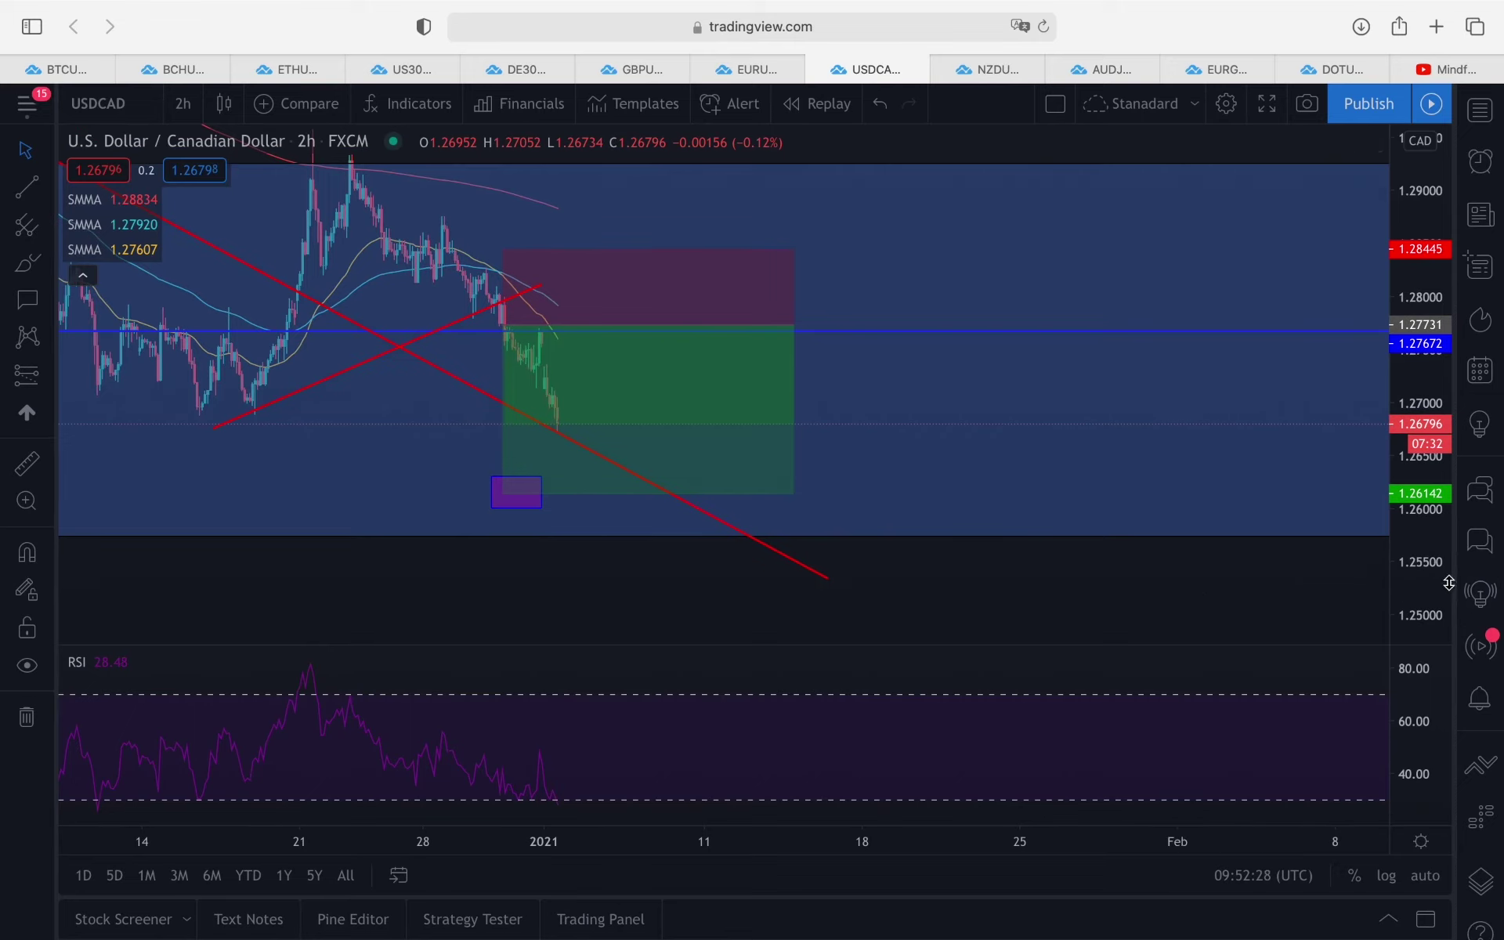
drag(1446, 583, 1446, 540)
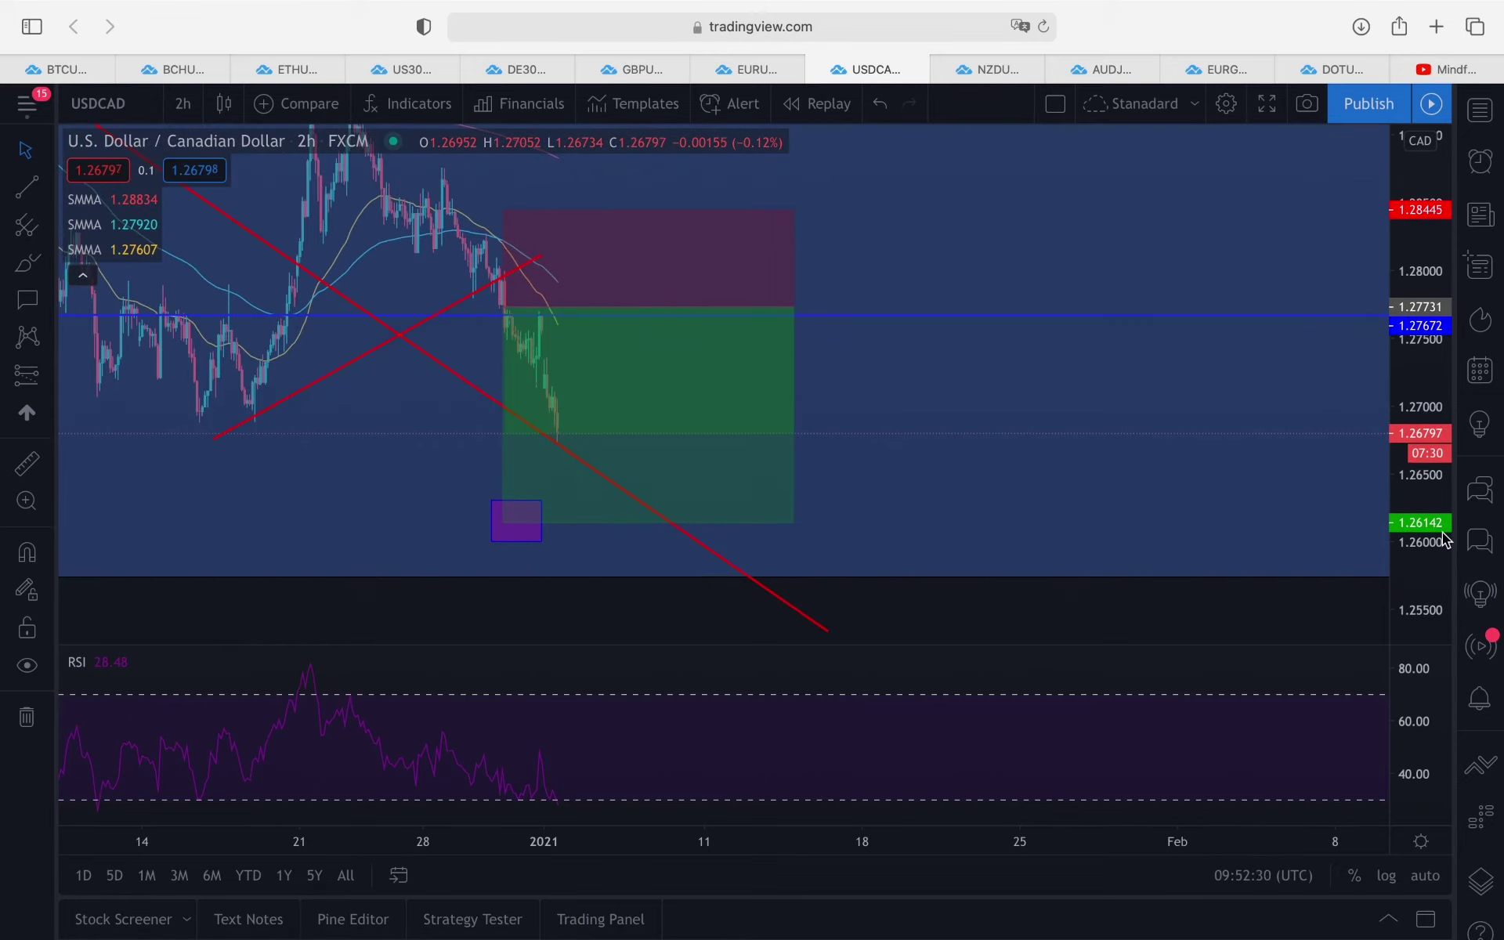